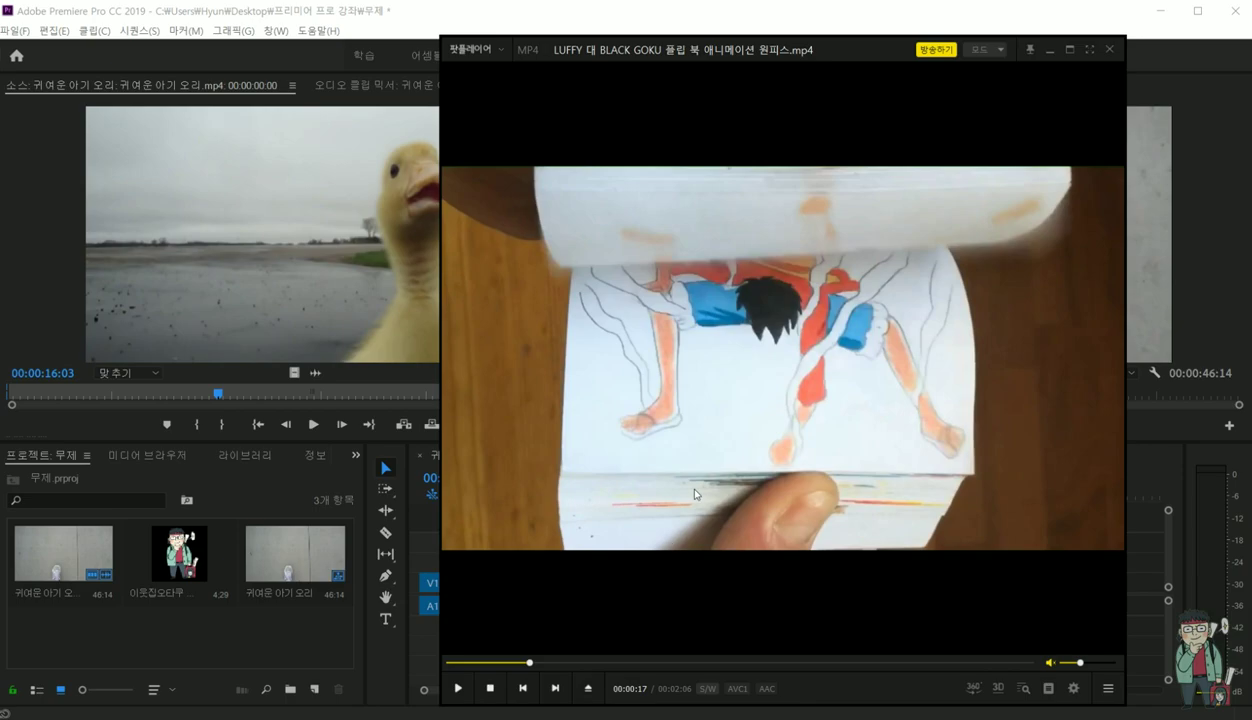
Step: Play the flip-book animation video in short stretches as a frame-by-frame example, and close the video player
click(694, 494)
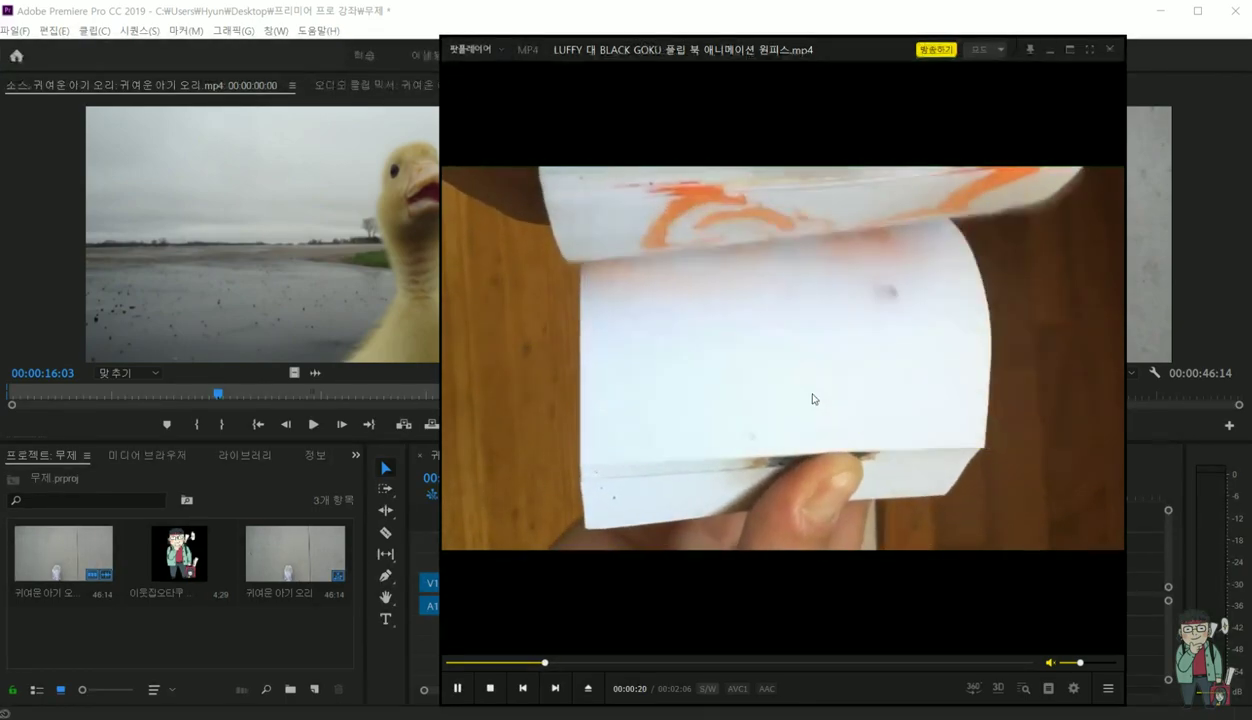
click(800, 358)
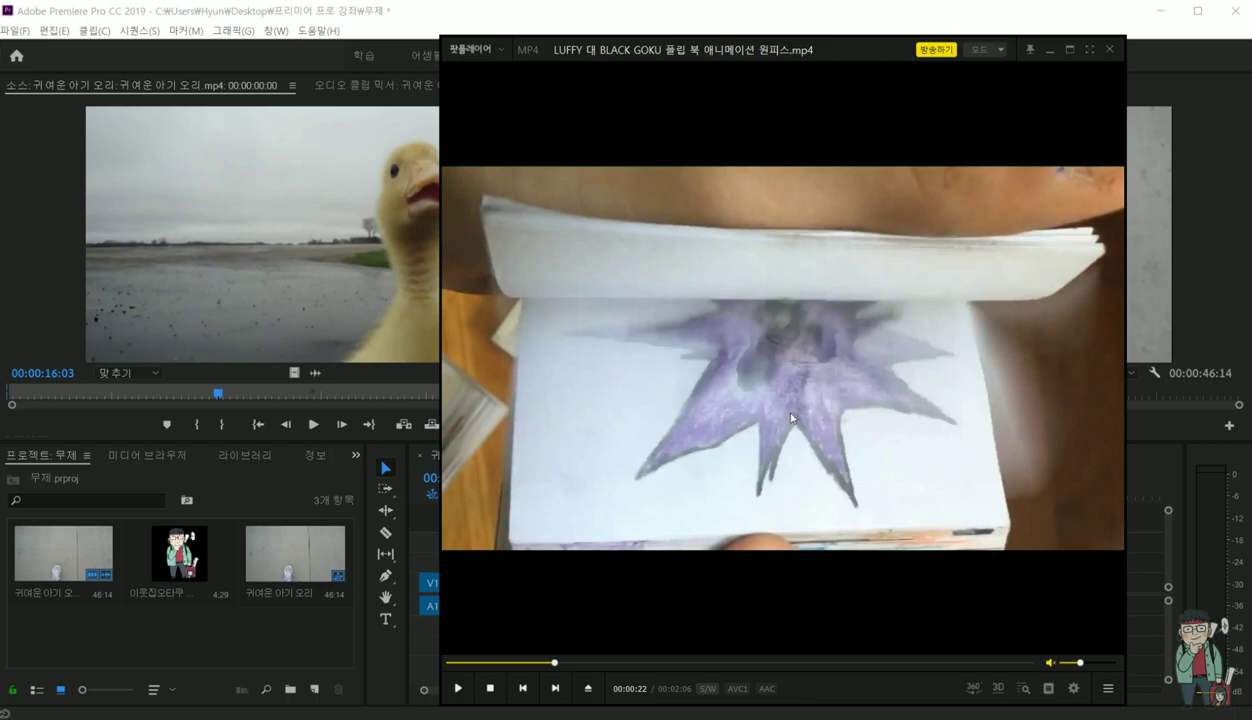
key(space)
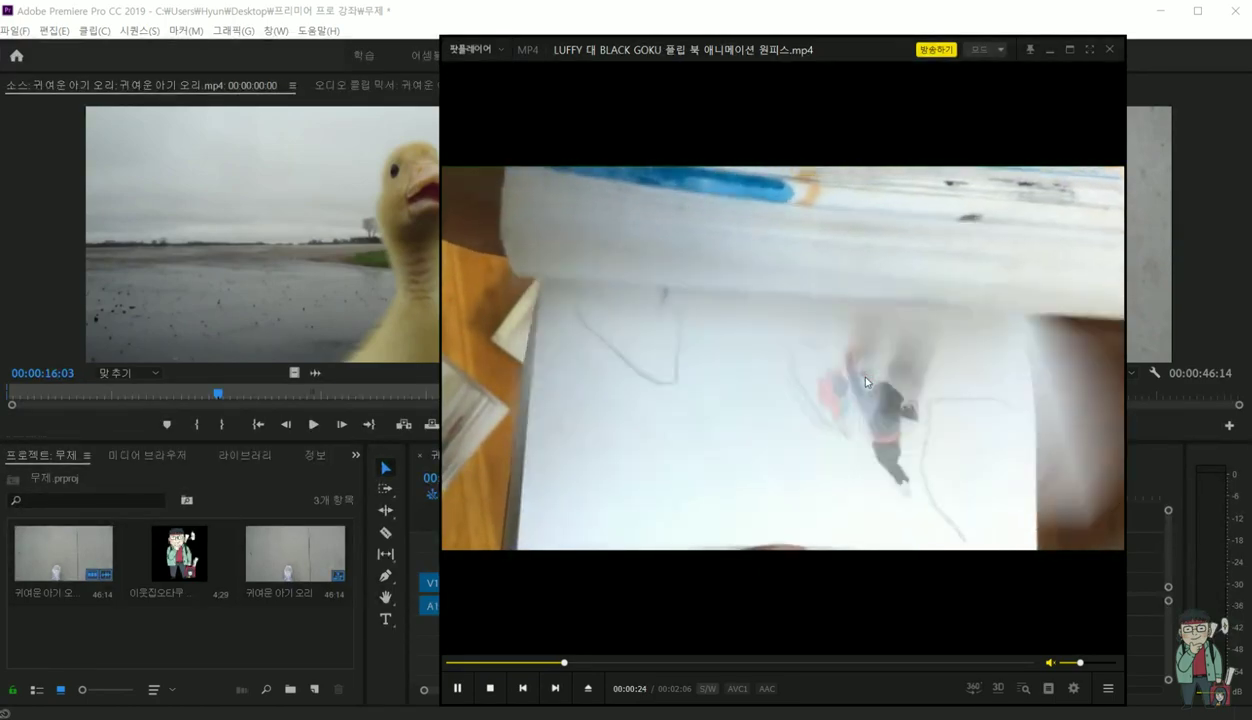
key(space)
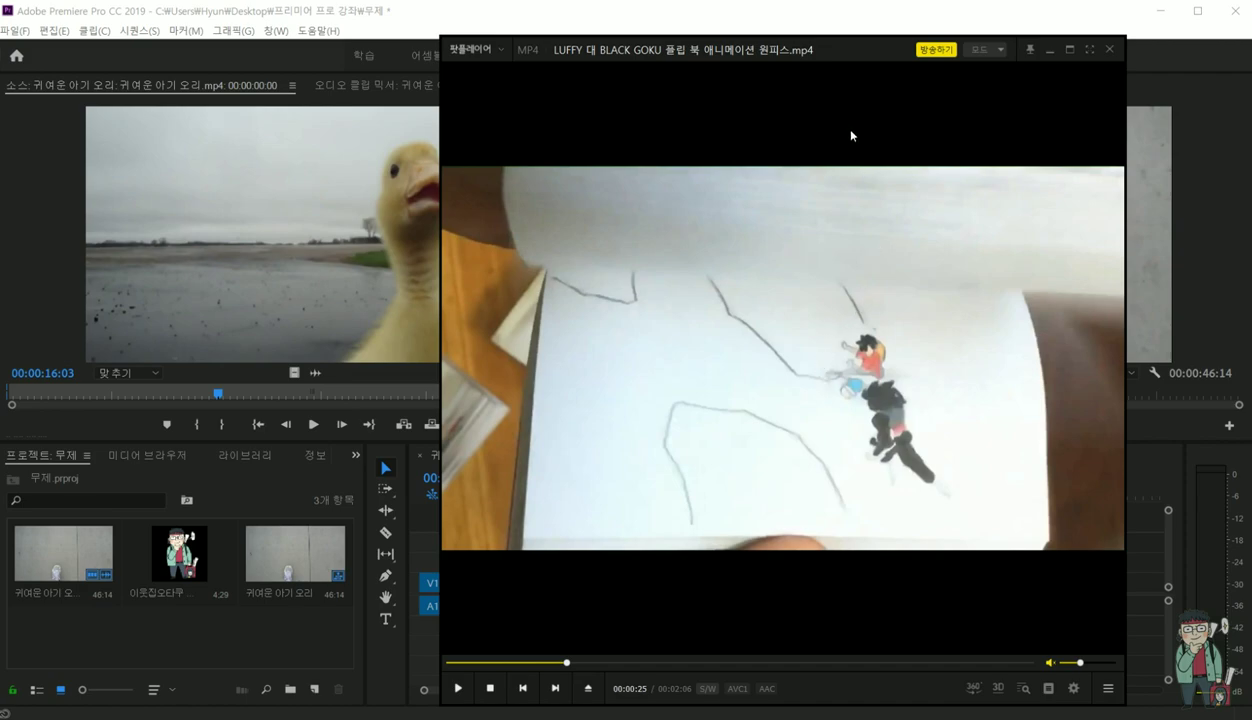
click(1108, 49)
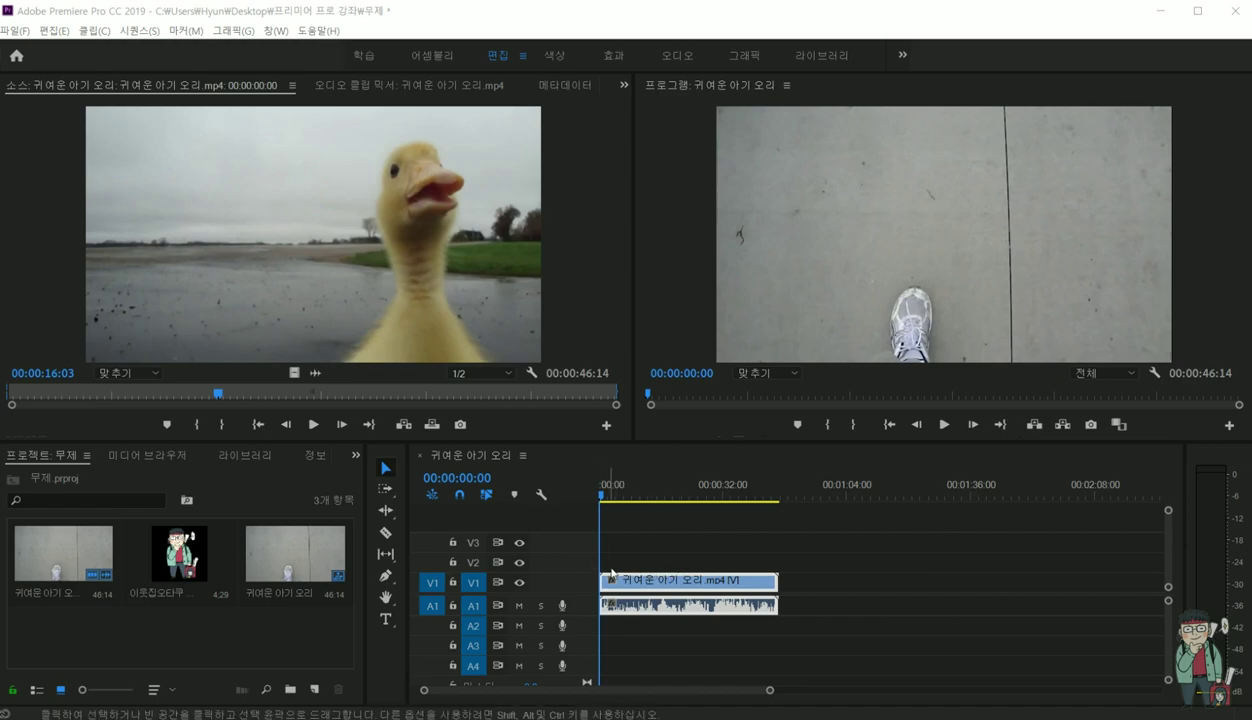
Step: Place the character logo image on track V2 at the start of the sequence and switch to the Effects workspace
click(260, 631)
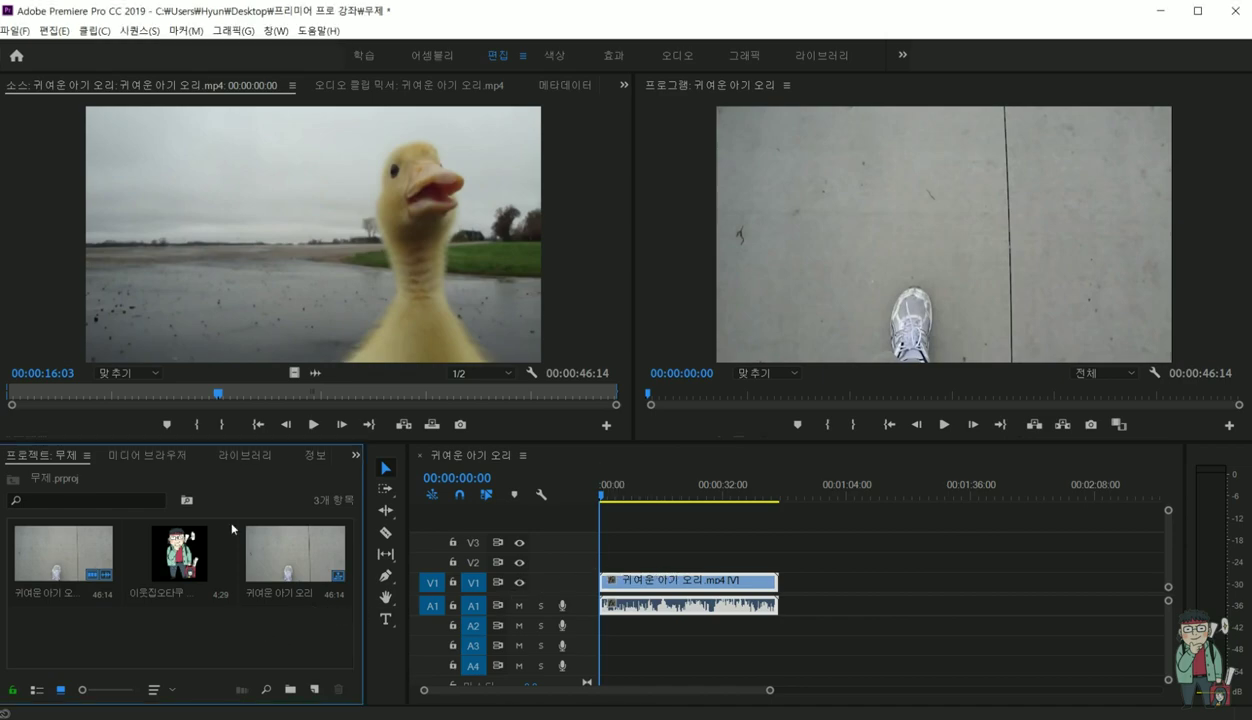
drag(180, 556, 577, 560)
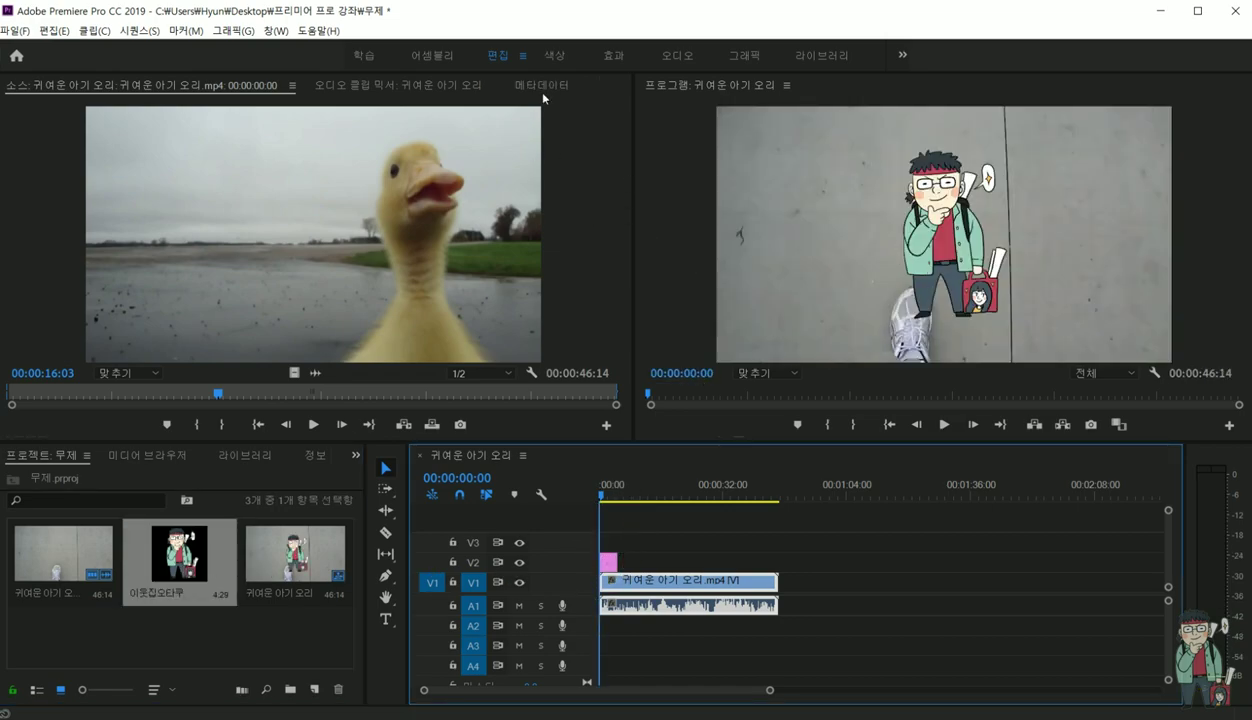
click(613, 60)
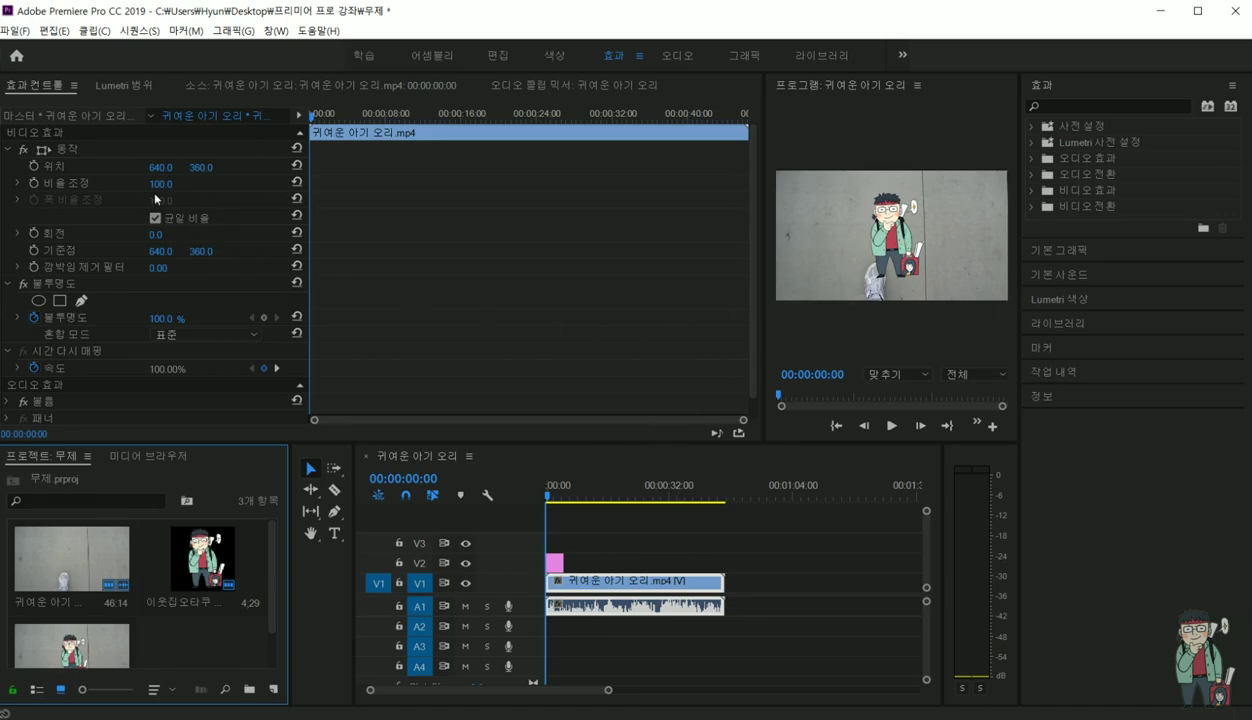
click(66, 183)
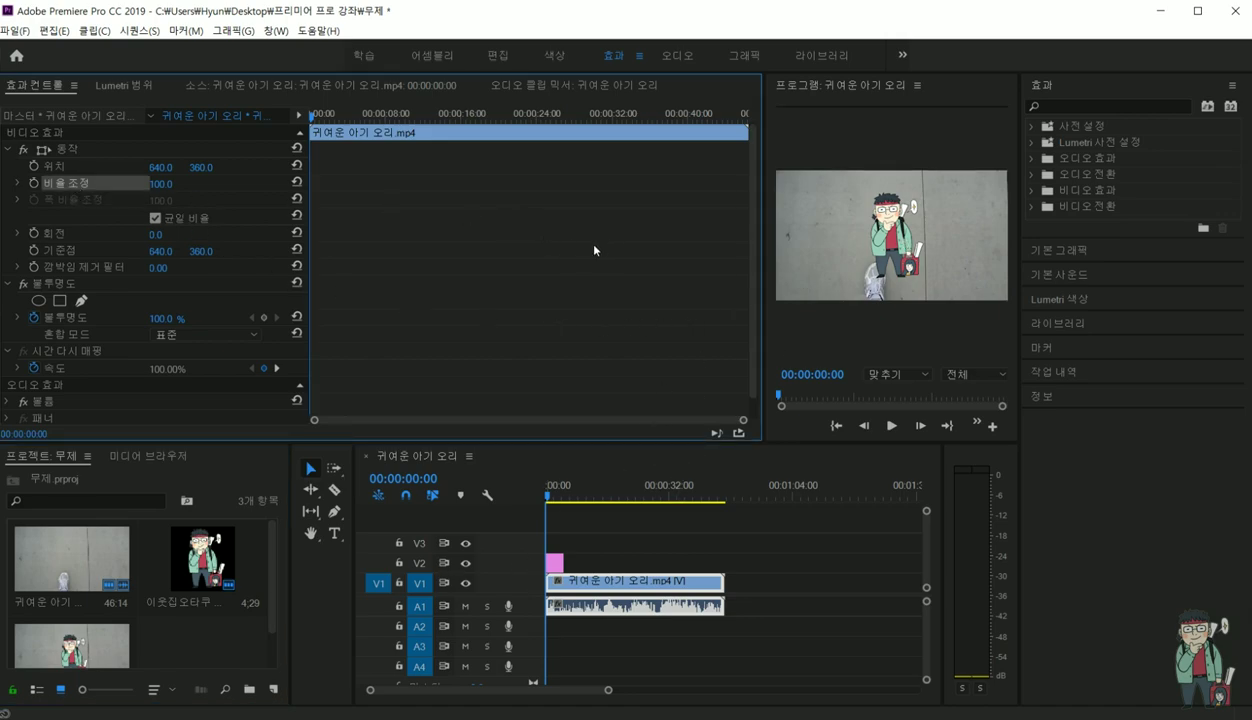
click(160, 184)
text(93)
key(Return)
drag(160, 184, 165, 184)
Step: Set the logo clip's scale to 47 and position to 97, 568, and extend the clip to about 20 seconds
click(554, 562)
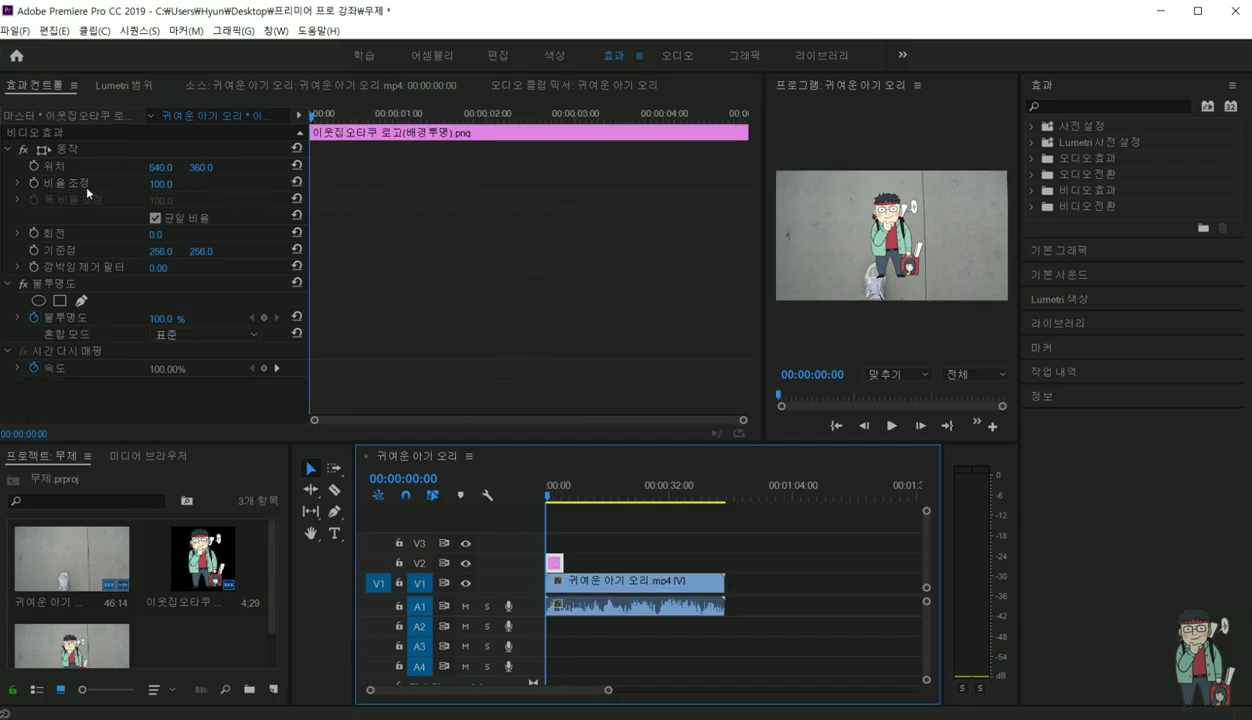
drag(157, 186, 201, 167)
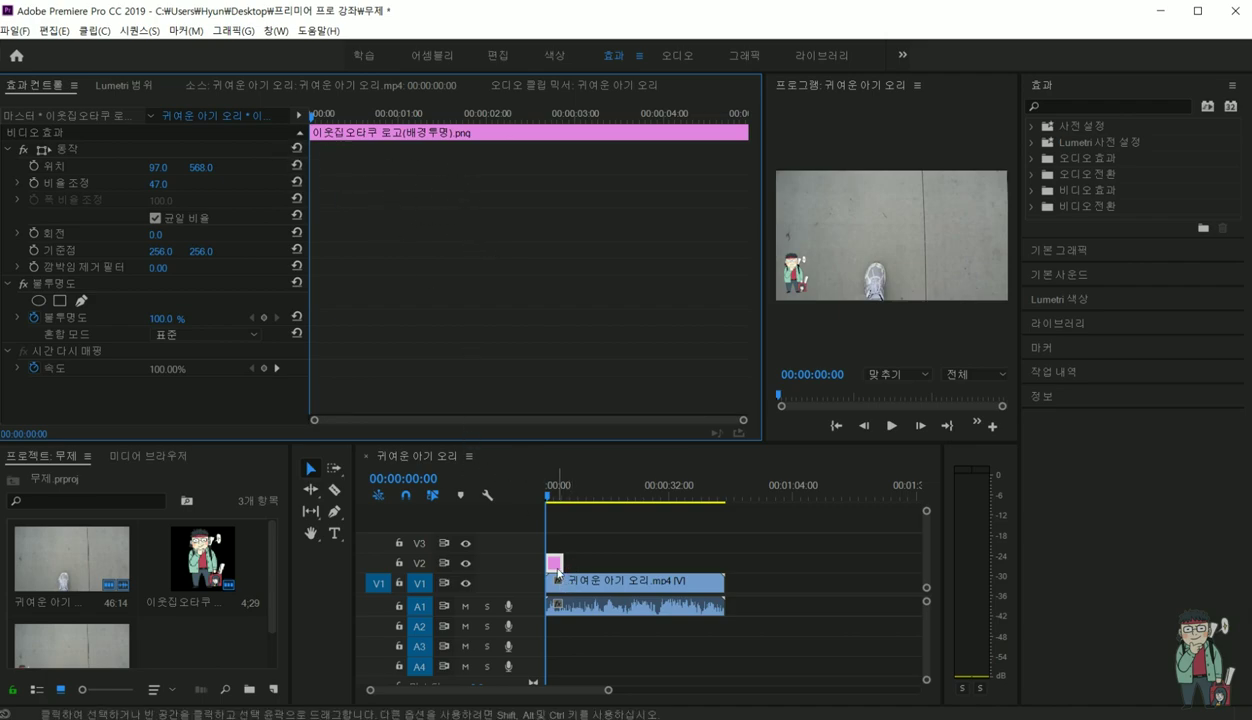
drag(561, 563, 625, 563)
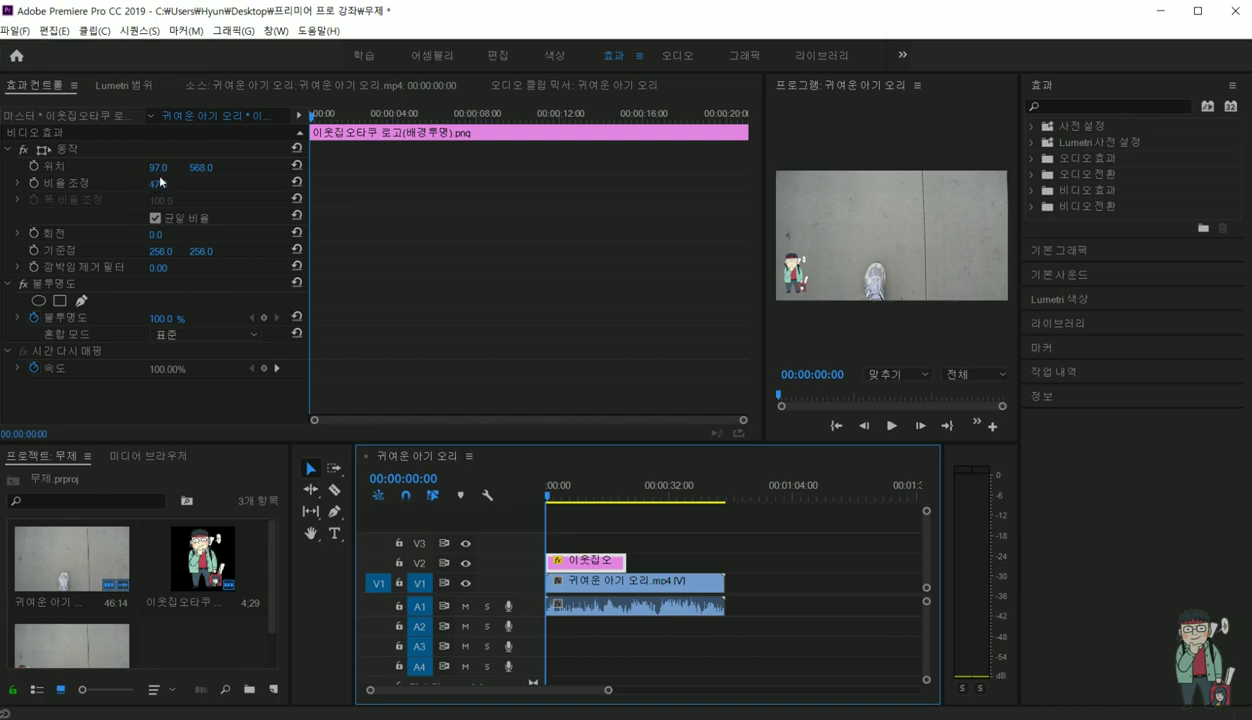
Step: Animate the logo's position with a keyframe at 00:00:00:00 and a second one at 00:00:02:08 set to 1102, 158
click(52, 168)
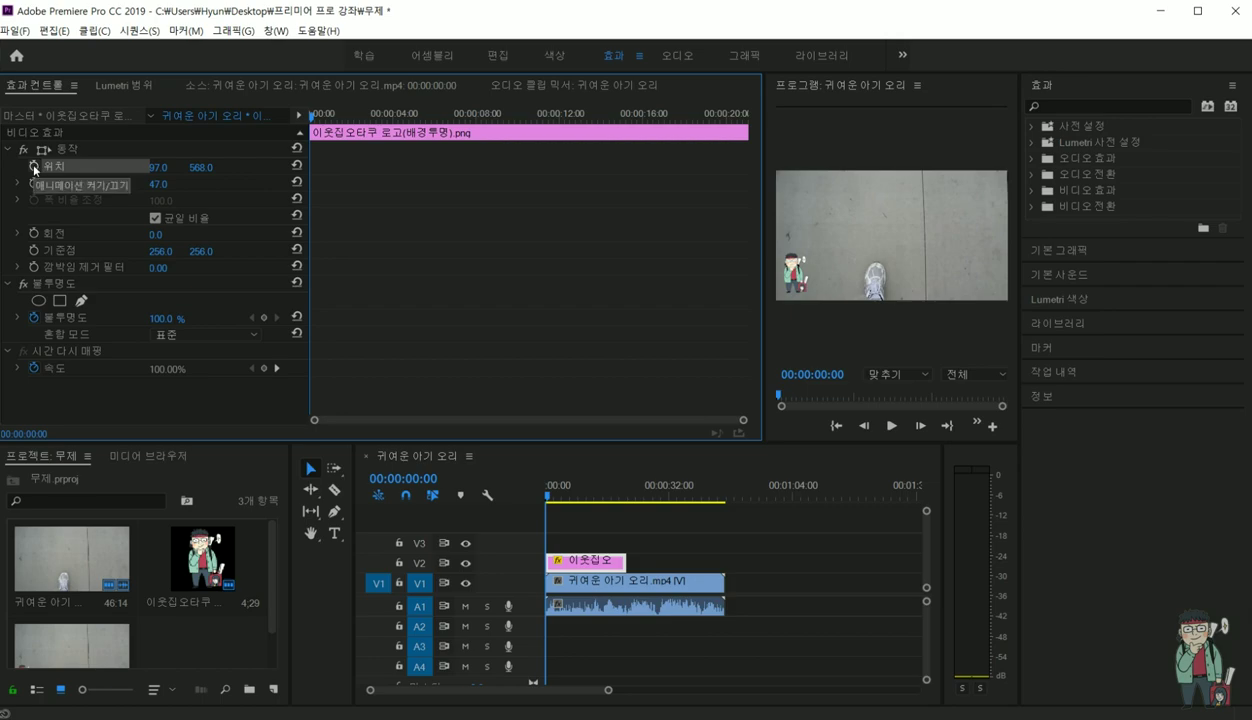
click(34, 167)
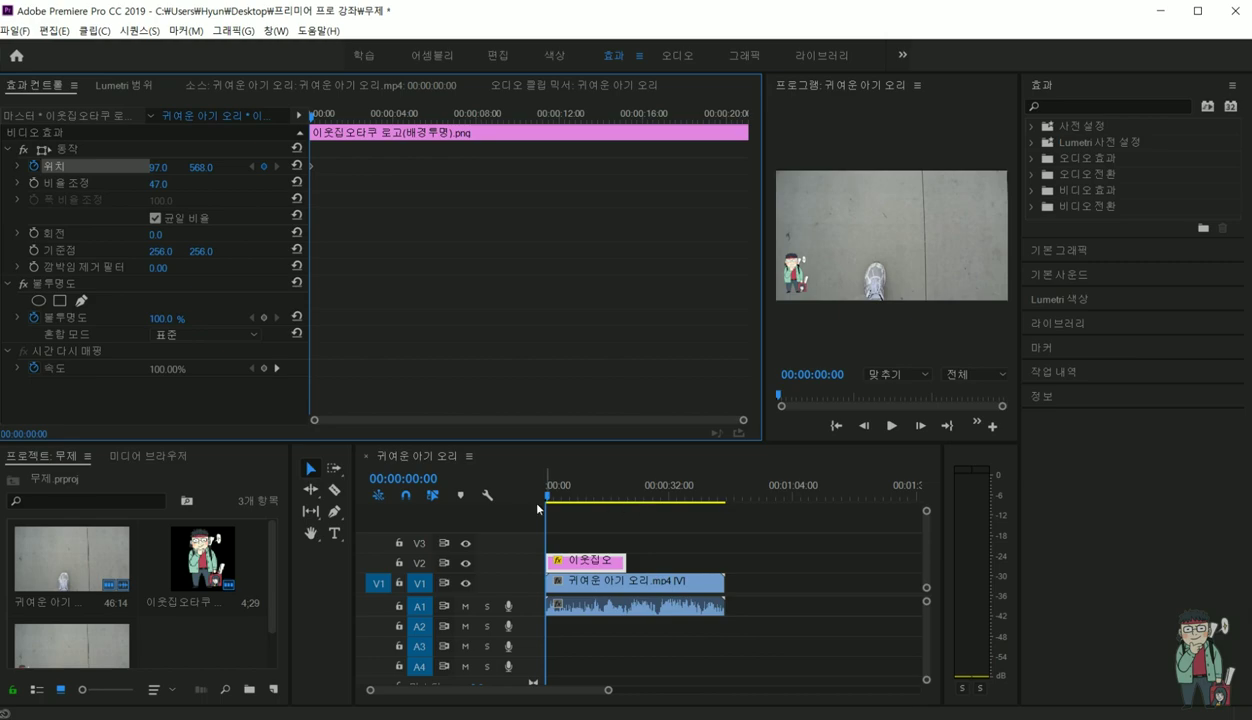
drag(548, 500, 553, 500)
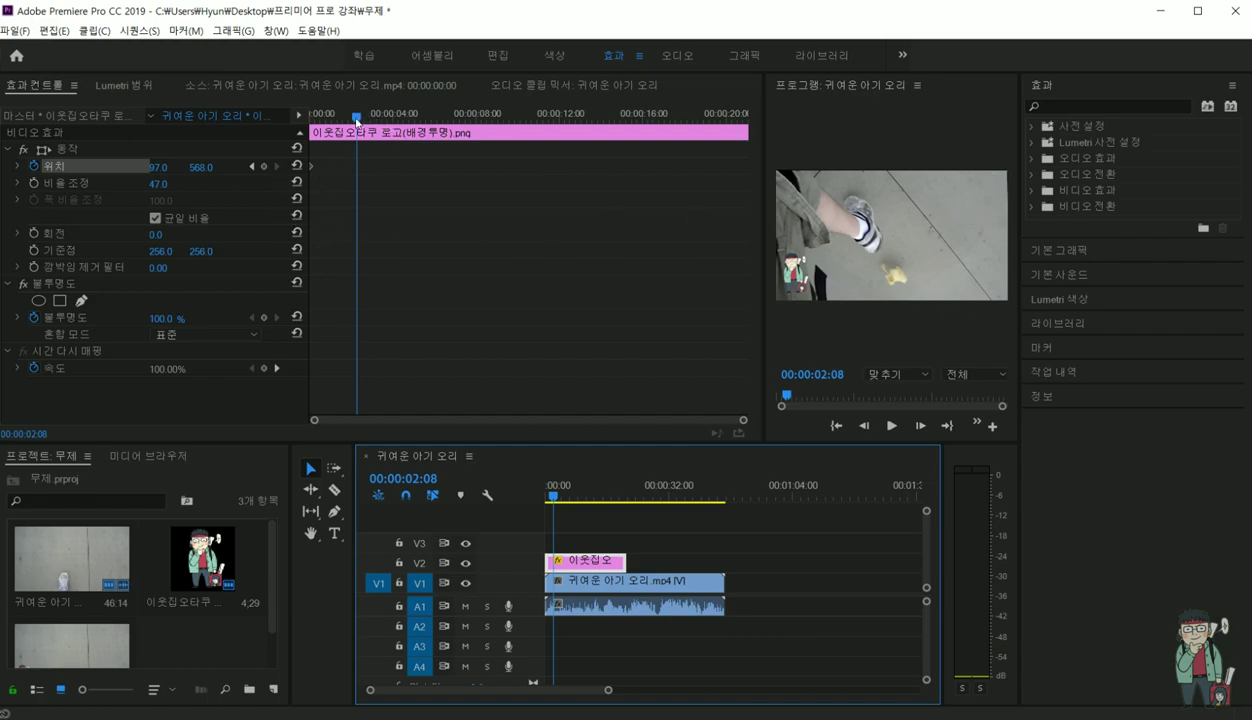
click(264, 167)
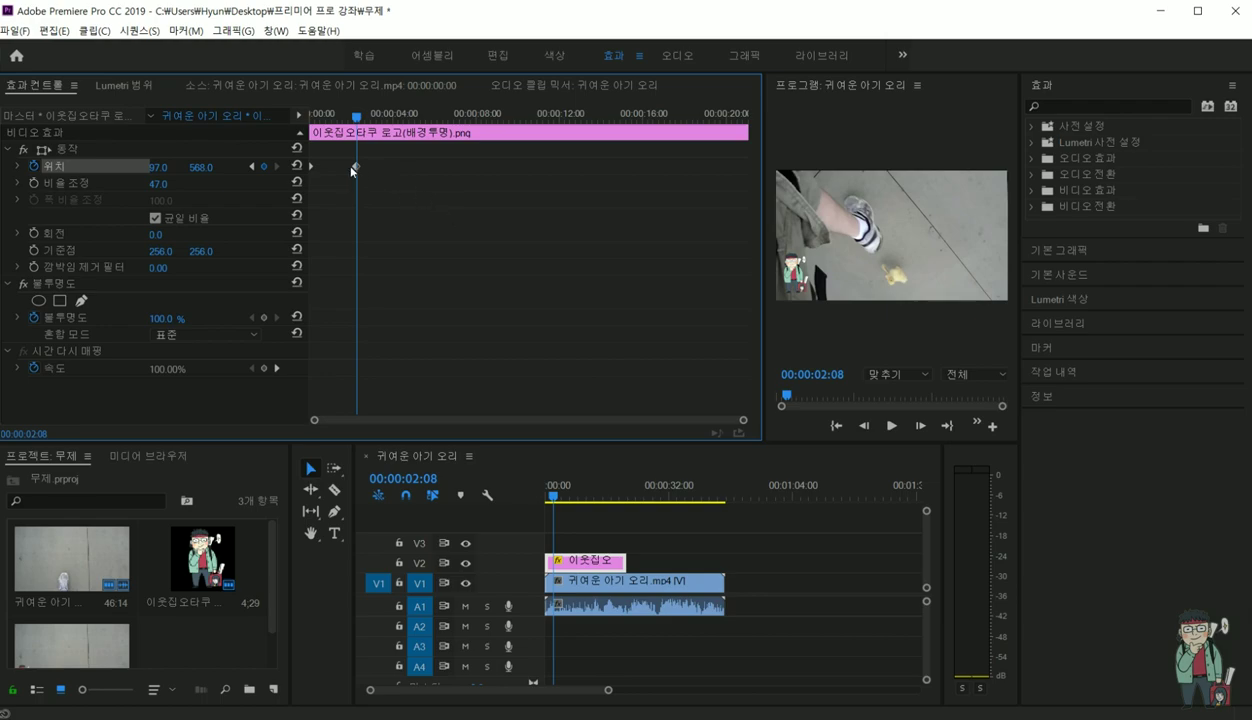
drag(163, 169, 1168, 169)
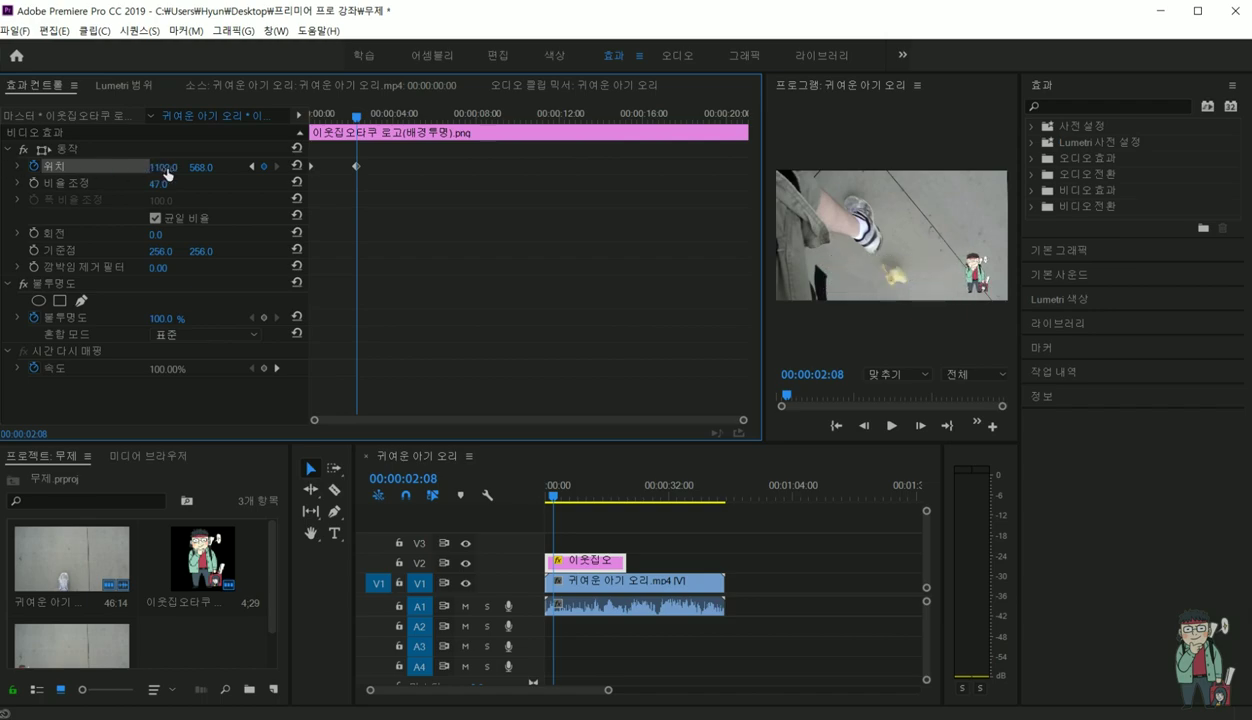
drag(203, 168, 60, 168)
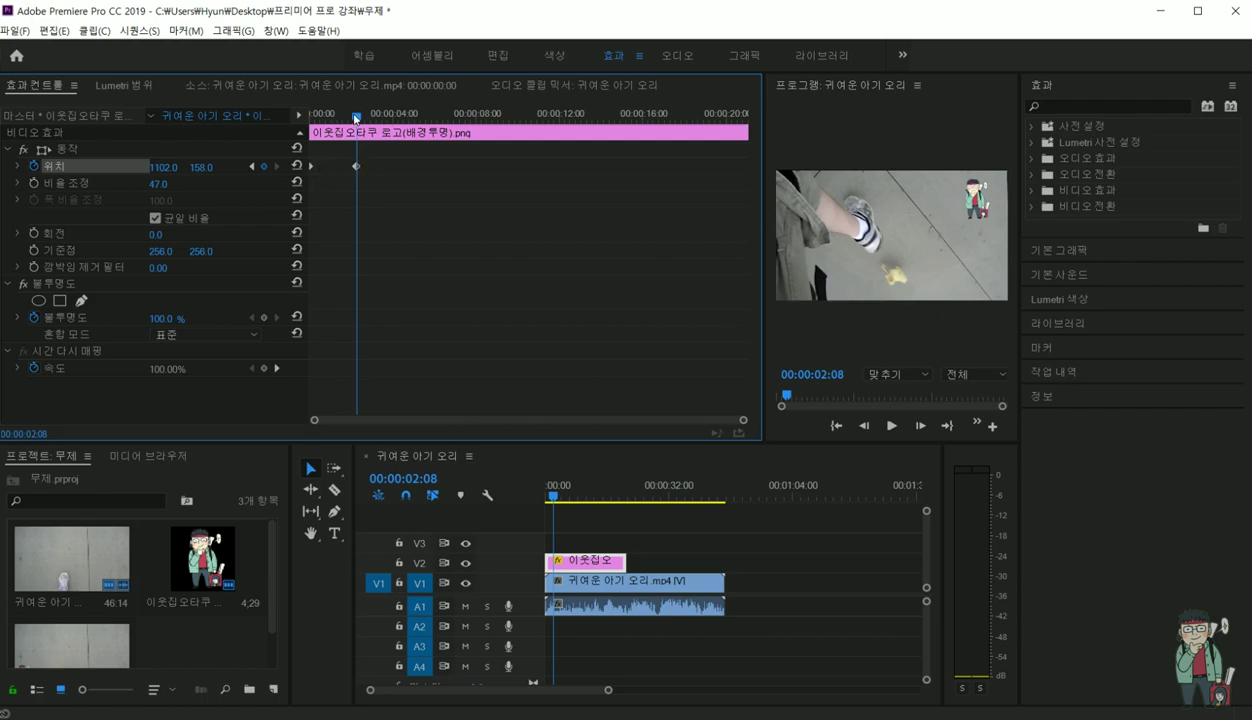
Step: Mute audio track A1 and play the sequence from the start to preview the logo's motion
drag(356, 117, 286, 113)
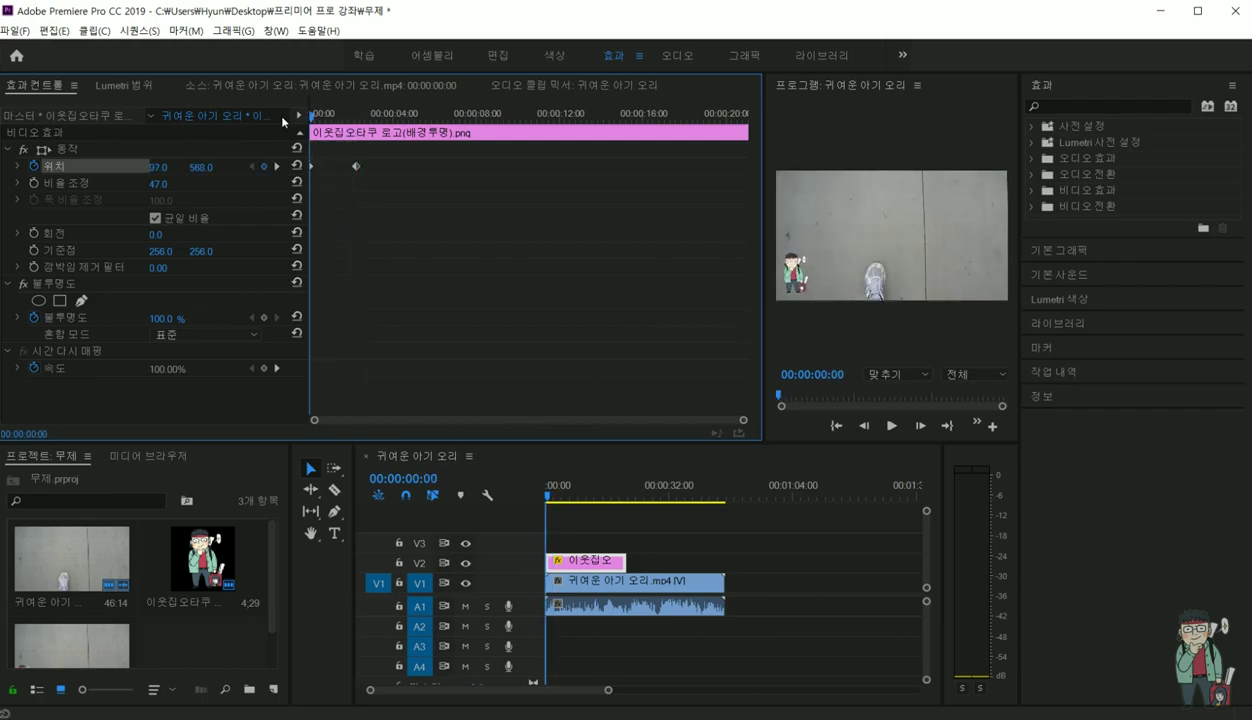
click(465, 606)
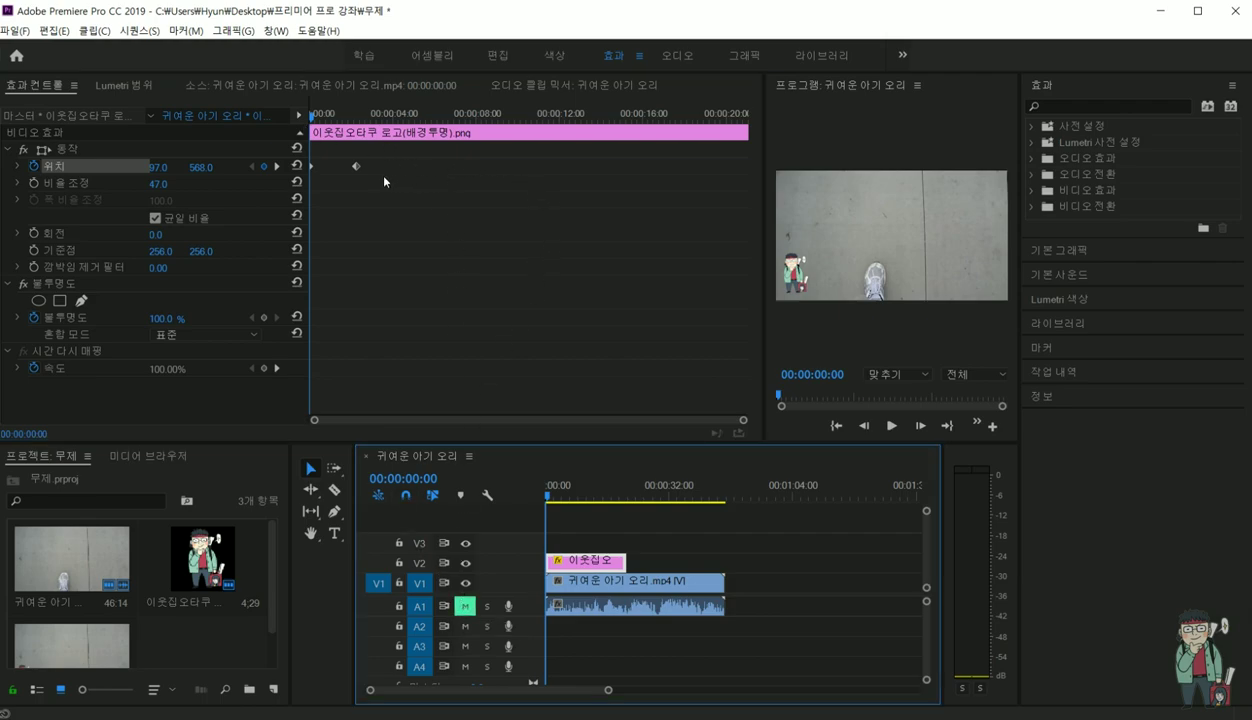
key(space)
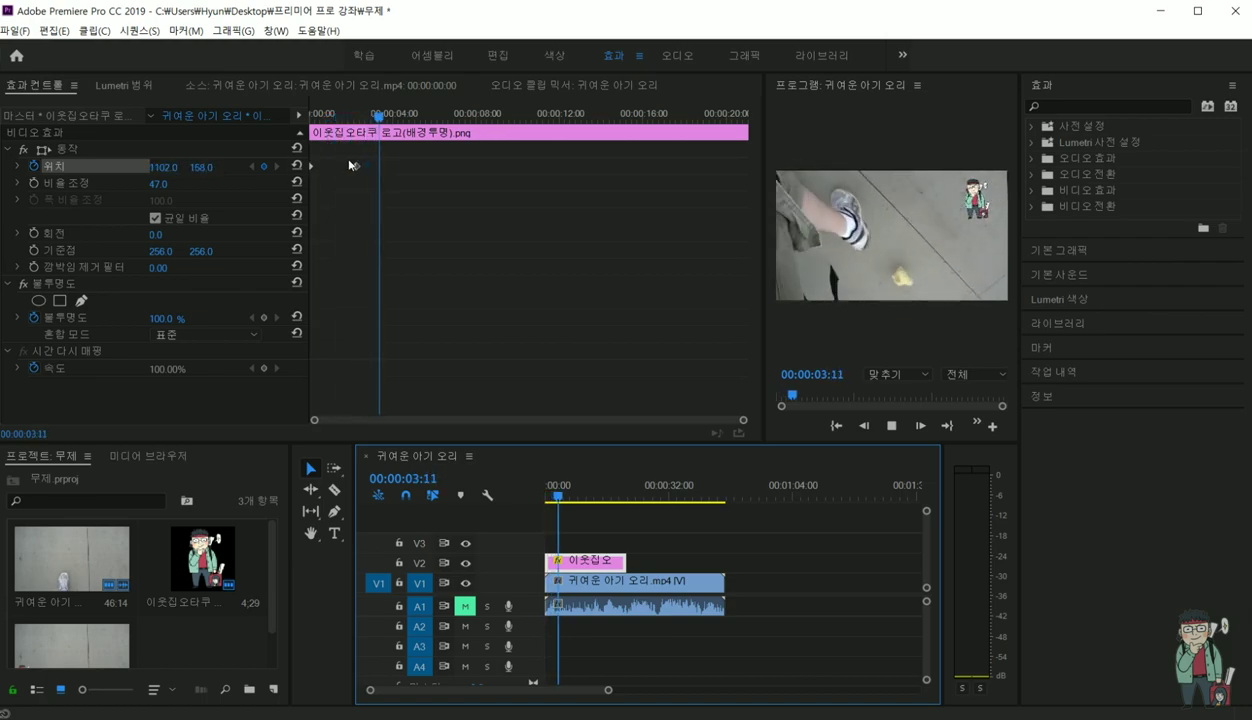
key(space)
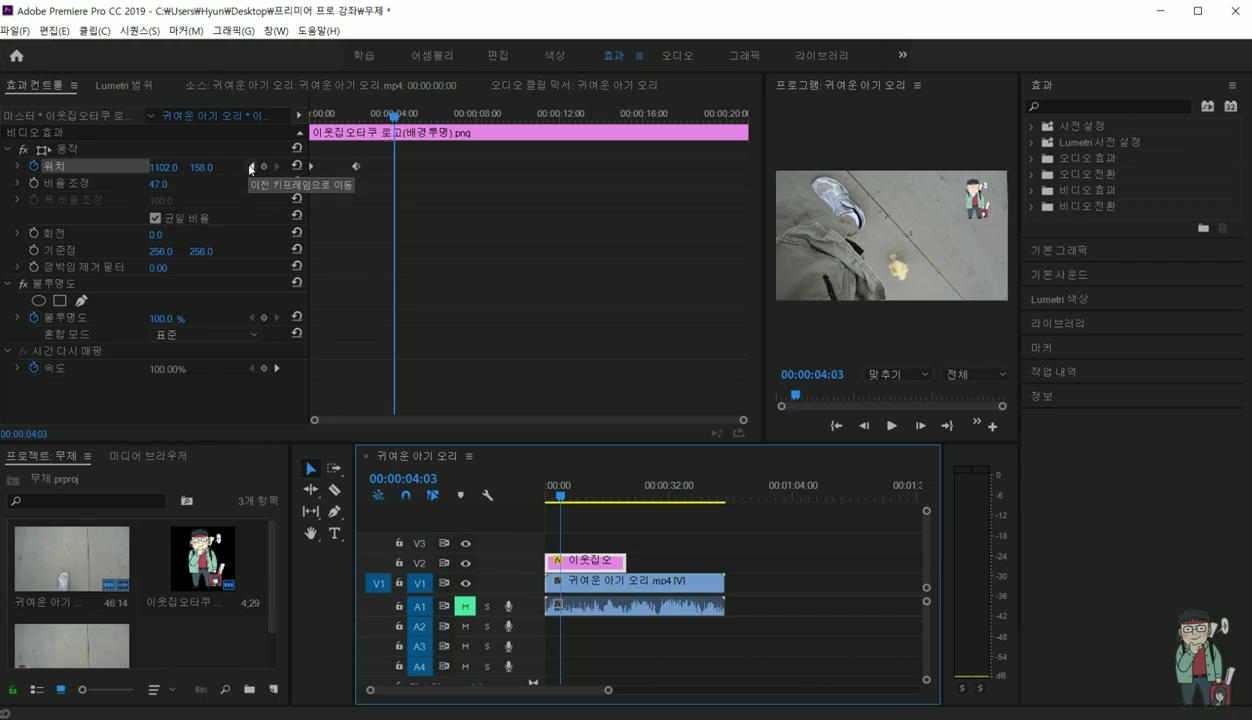
Step: Add a position keyframe to the logo at 00:00:06:18 with the value 1102, 570
click(250, 167)
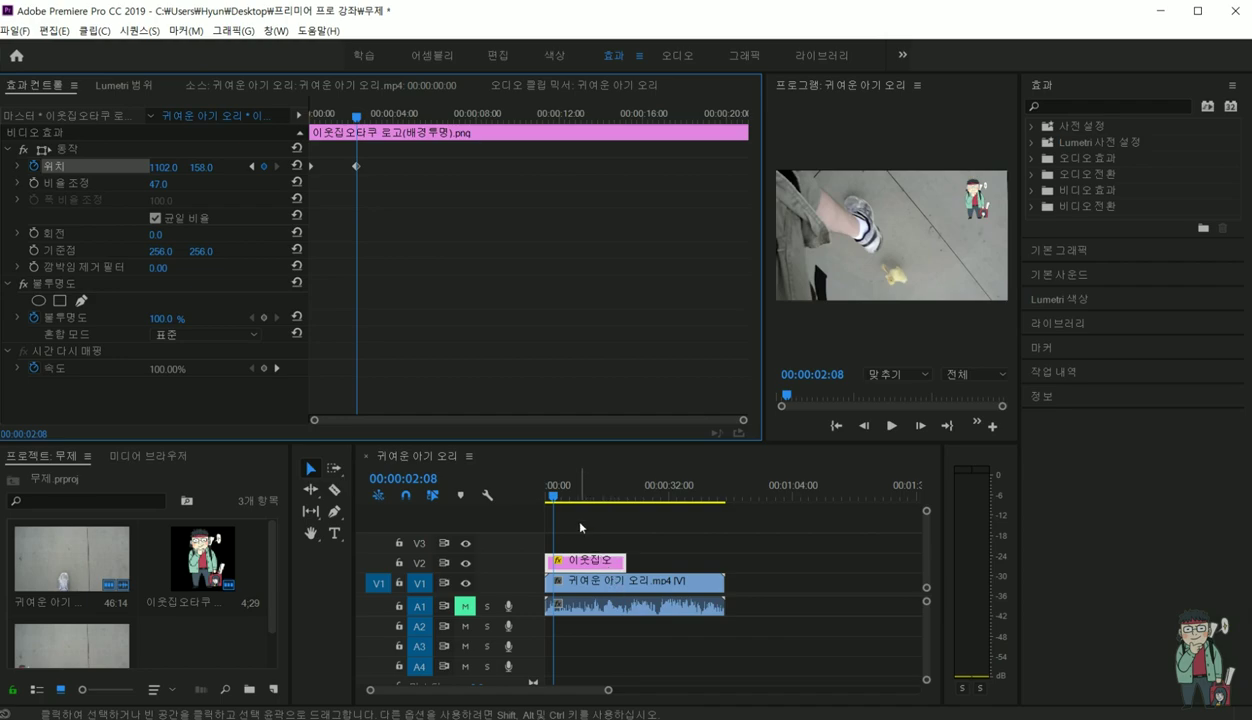
drag(555, 497, 573, 497)
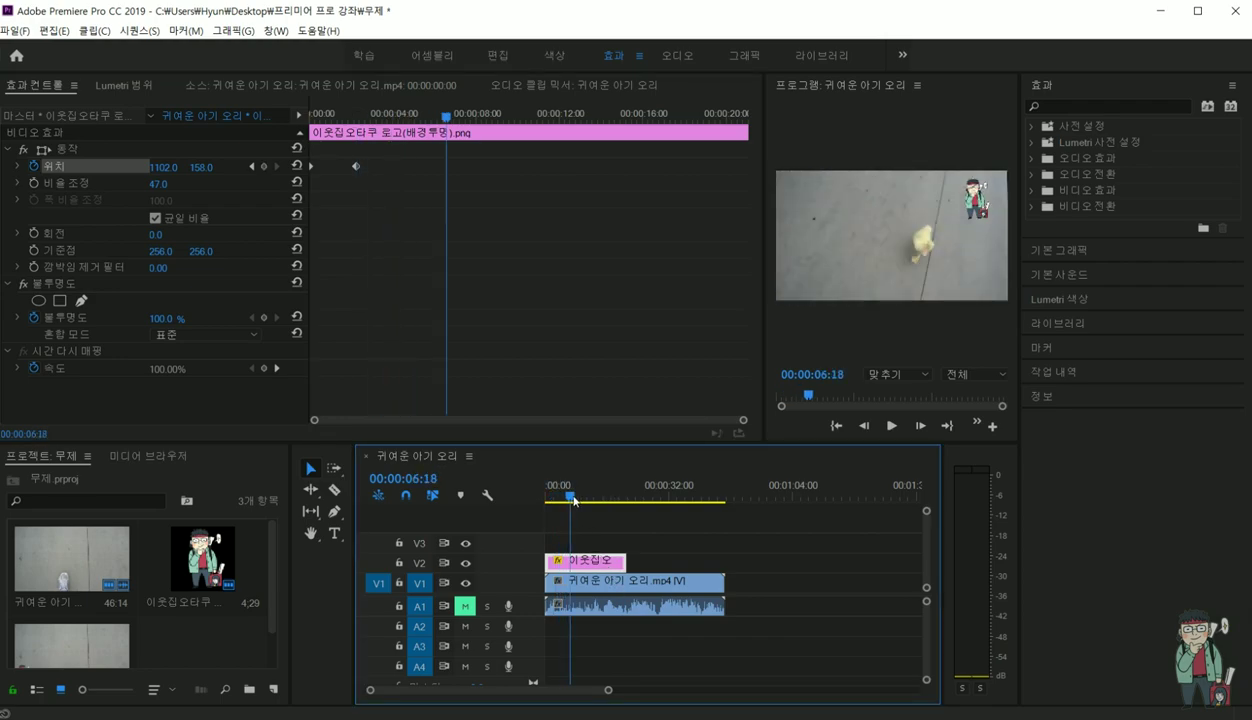
click(263, 166)
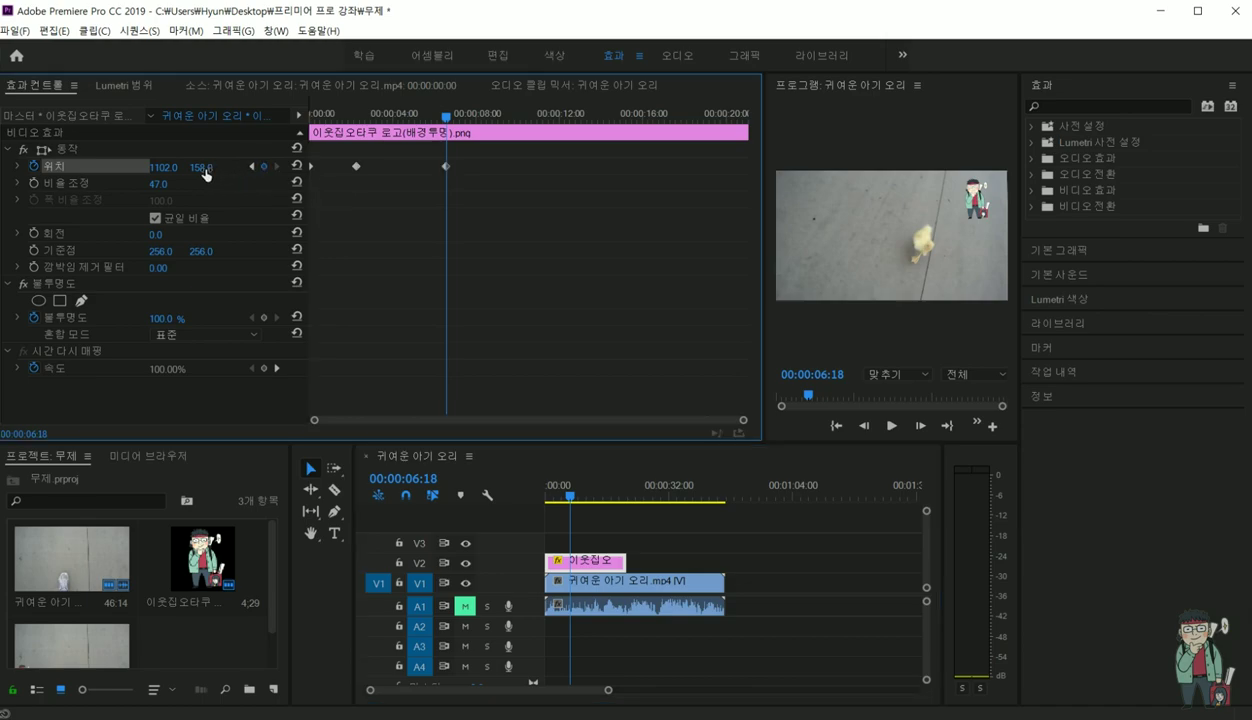
drag(204, 172, 616, 172)
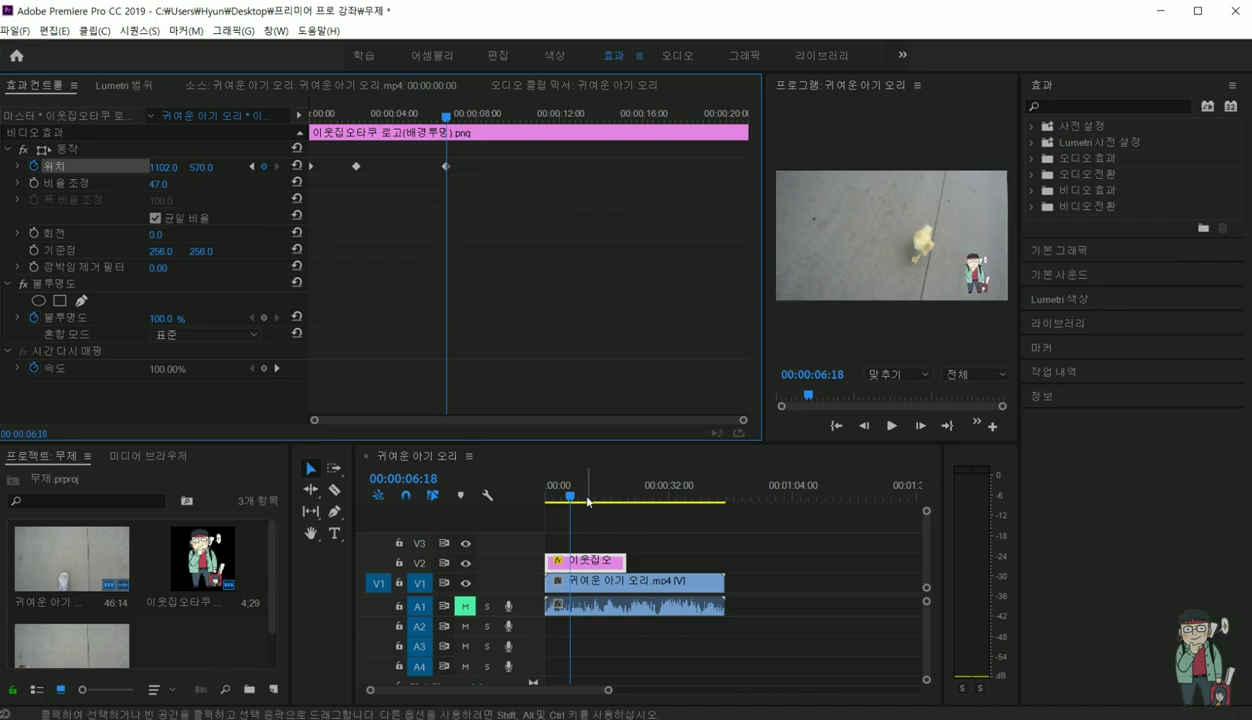
Step: Play the sequence from the start to check the logo's movement through all three position keyframes
drag(570, 497, 500, 485)
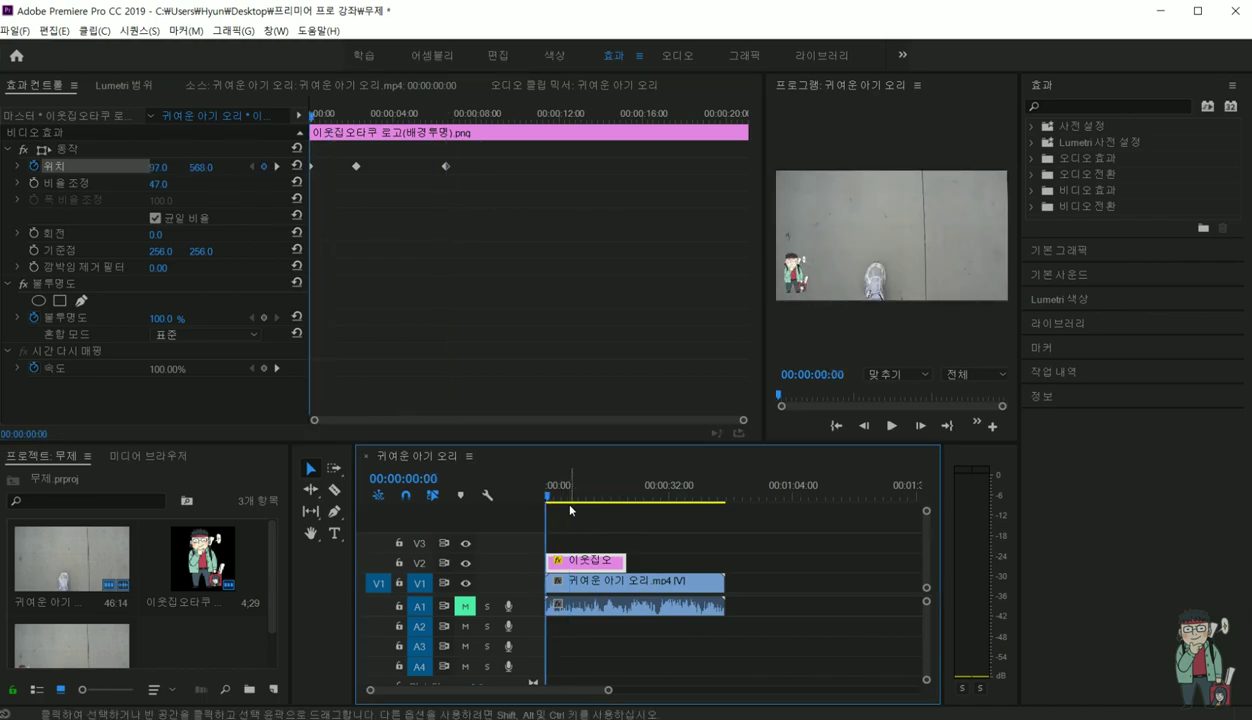
key(space)
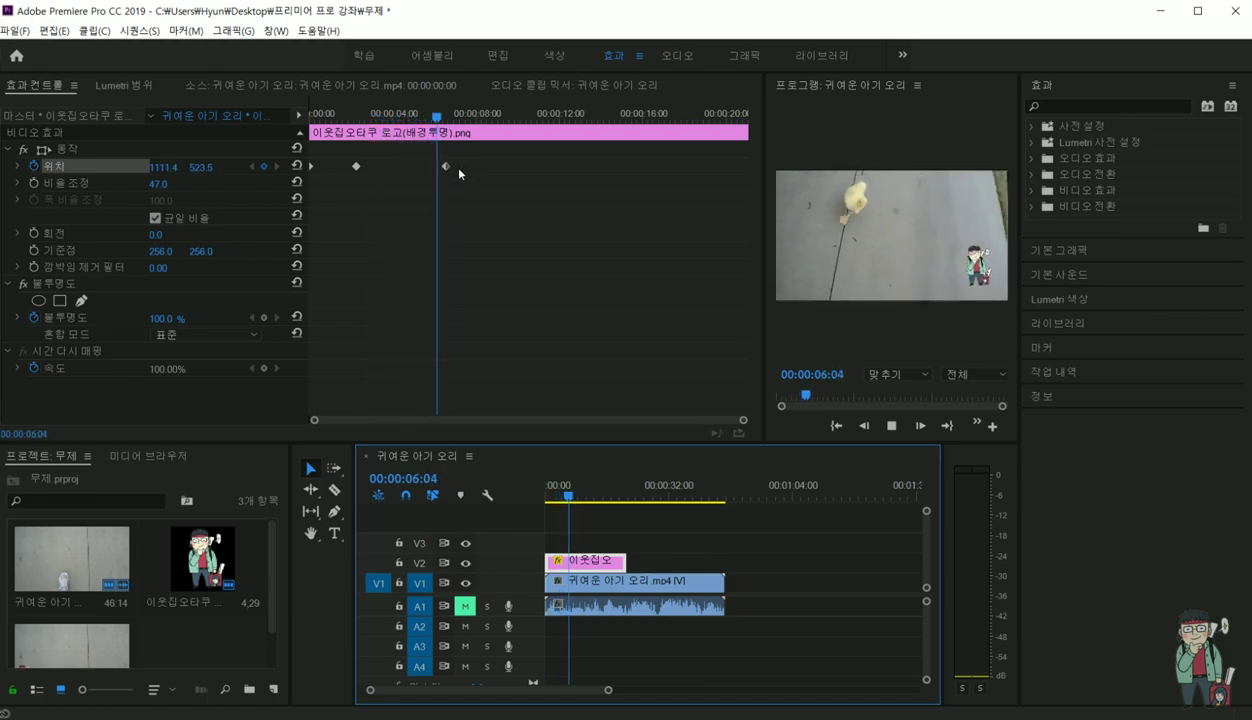
key(space)
drag(483, 124, 447, 130)
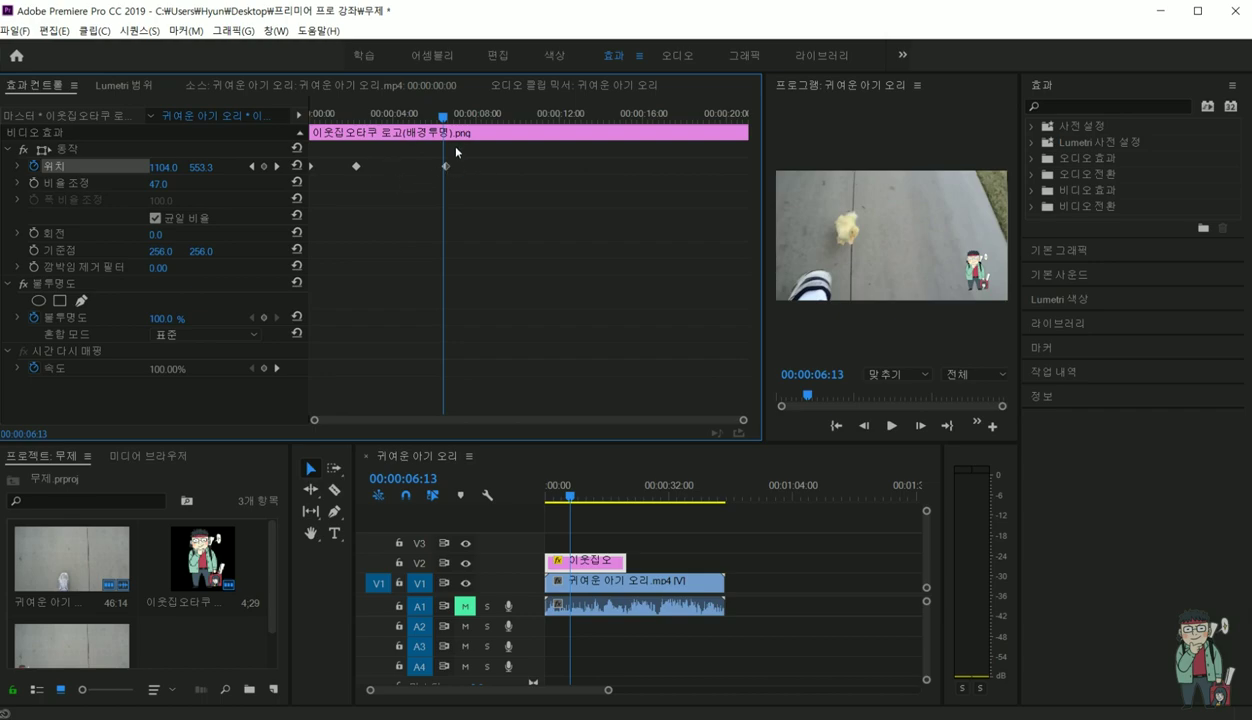
Step: Animate the logo's scale with a keyframe at the last position keyframe, 00:00:06:18, and another at 00:00:07:23 set to 163
click(251, 166)
click(277, 166)
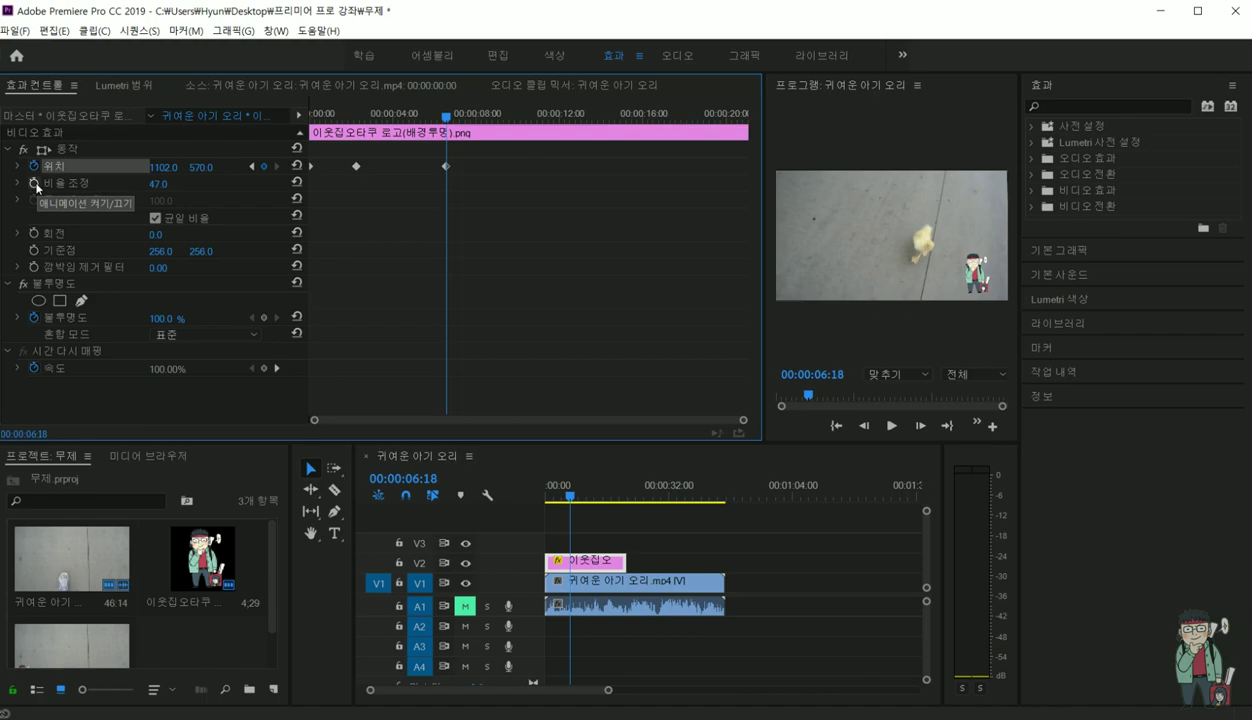
click(36, 184)
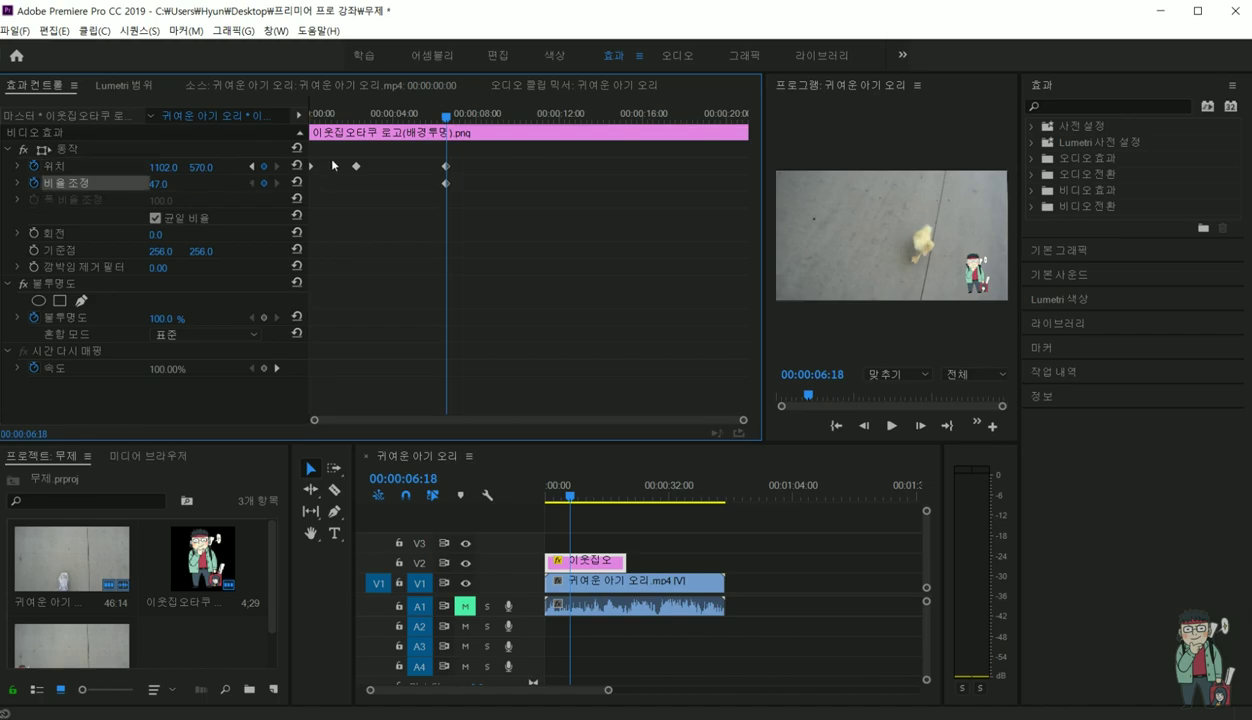
drag(446, 116, 472, 117)
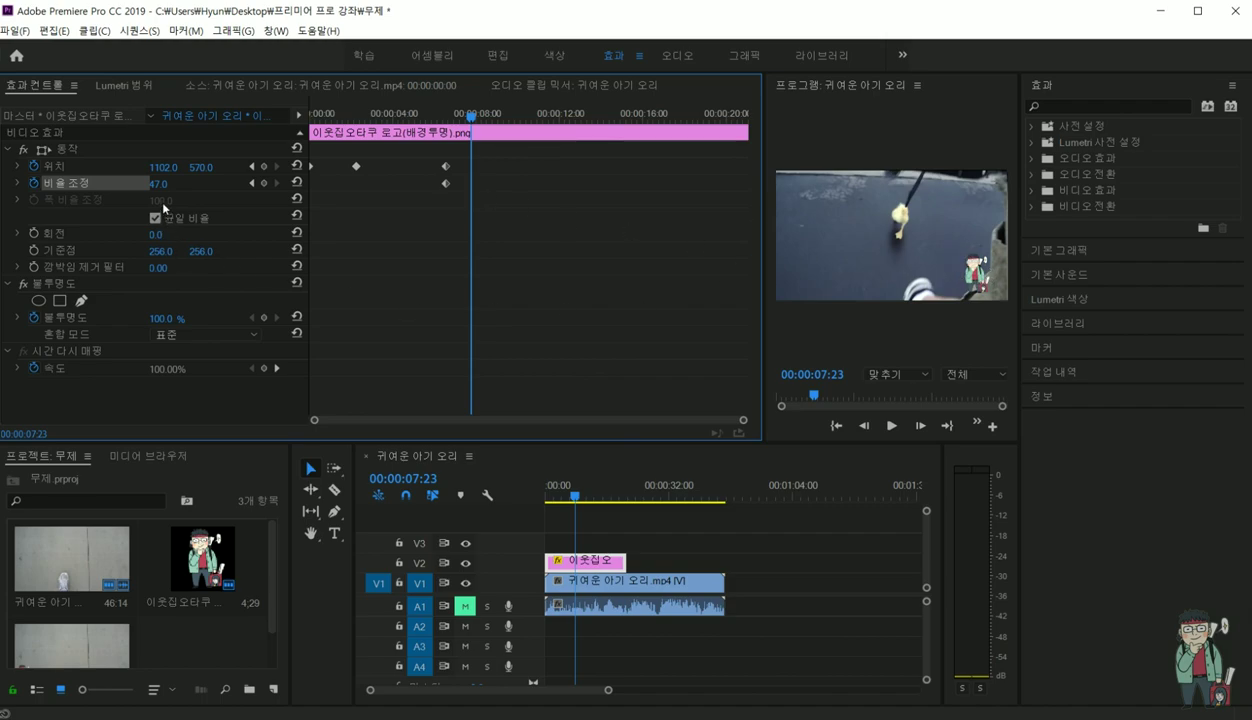
click(263, 184)
drag(176, 187, 292, 187)
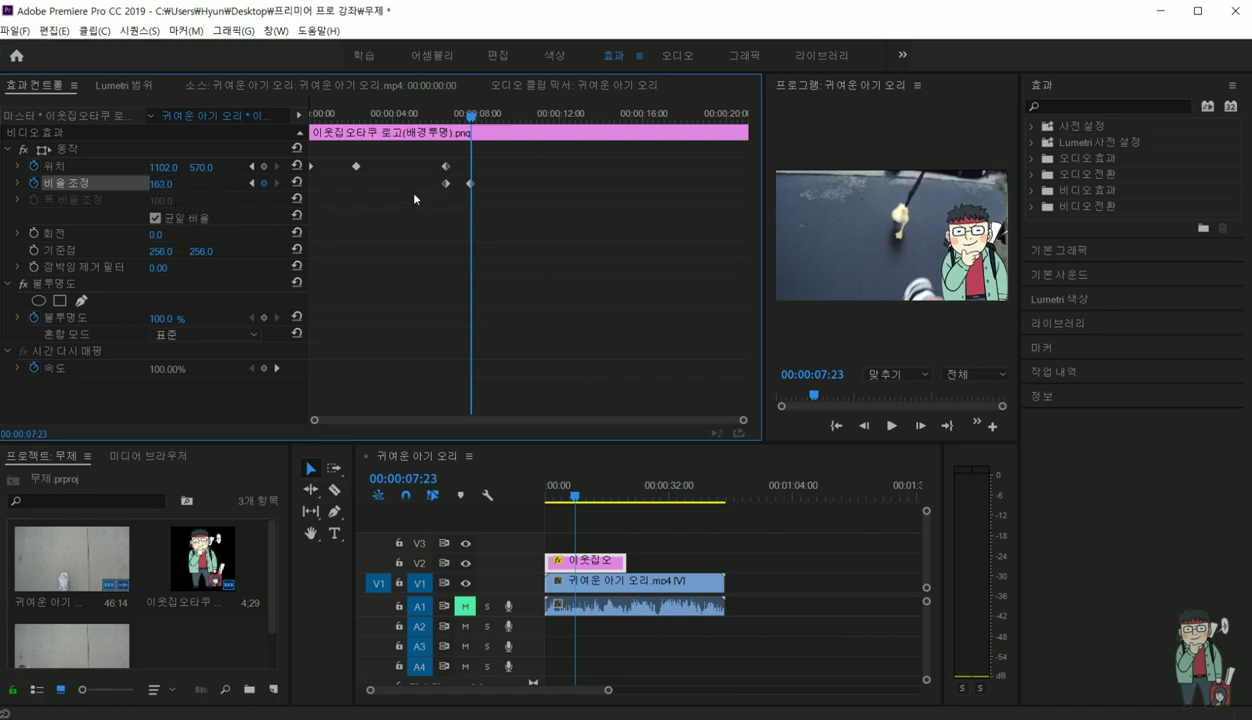
Step: Play the combined position and scale animation from the start, and return the playhead to 00:00:00:00
drag(470, 117, 231, 117)
key(space)
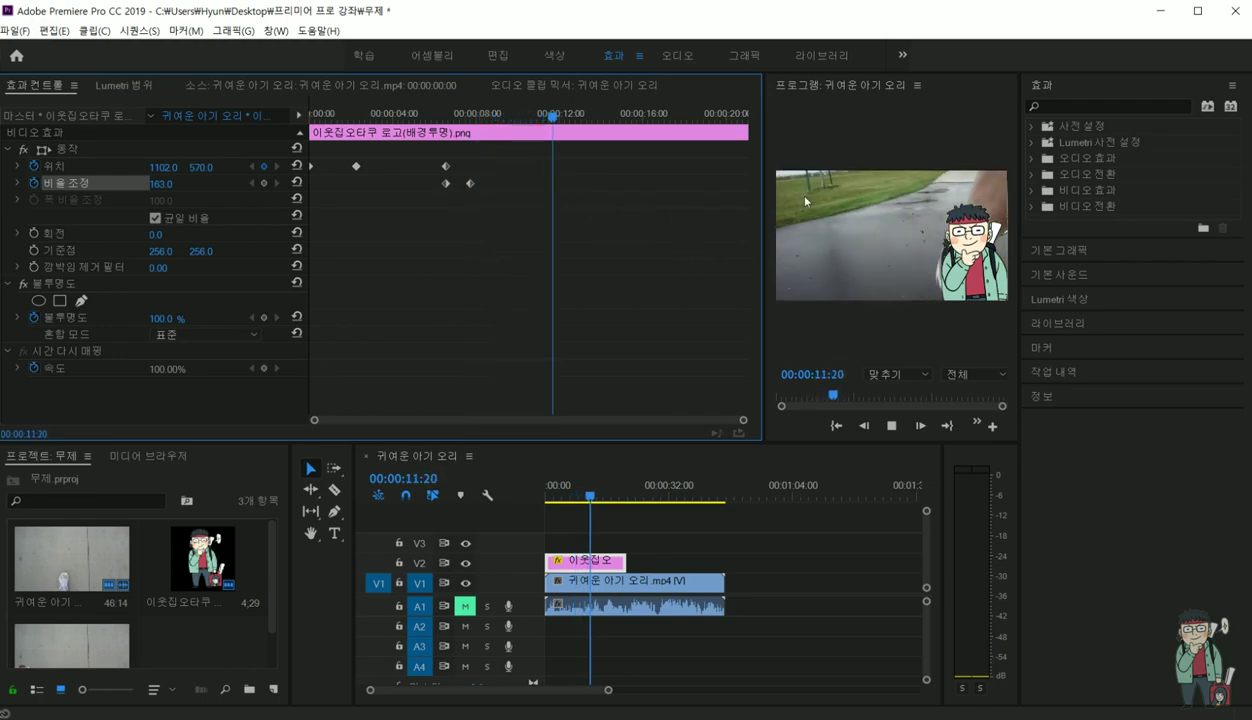
key(space)
click(544, 116)
drag(544, 116, 302, 135)
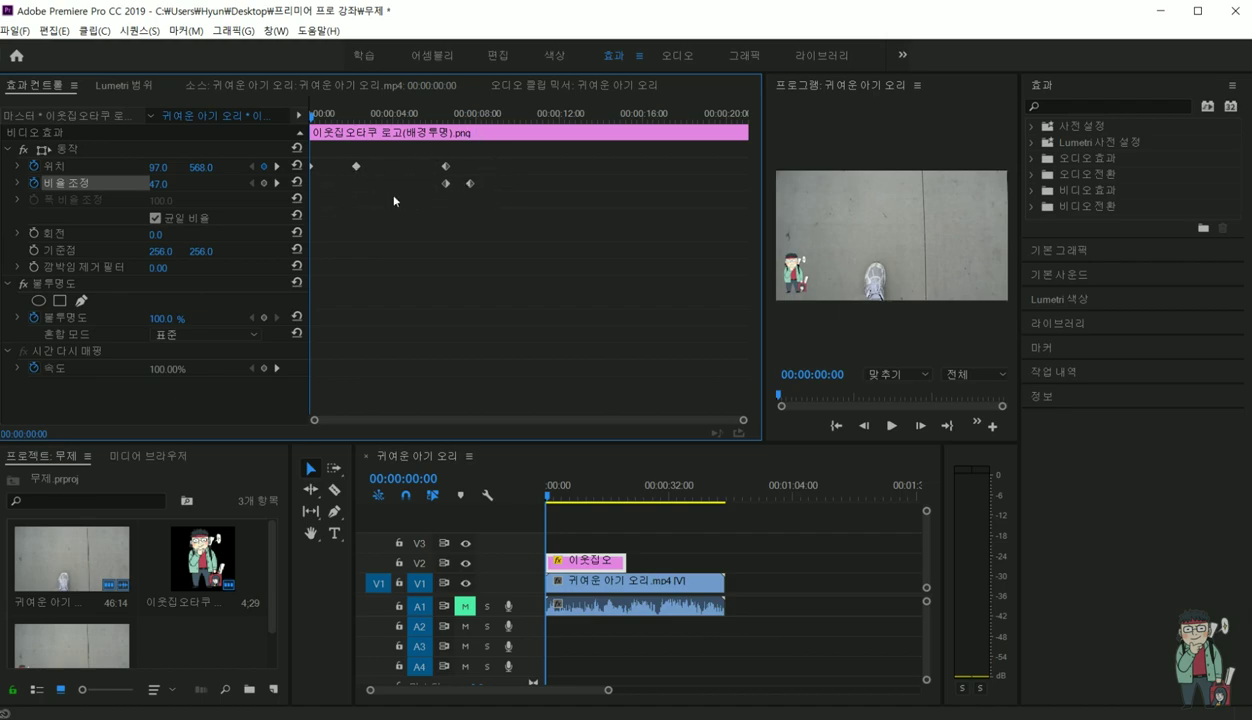
Step: Step through the logo's keyframes at 00:00:06:18 and 00:00:07:23 to compare its scale, and return to the third position keyframe
drag(311, 118, 420, 118)
click(277, 183)
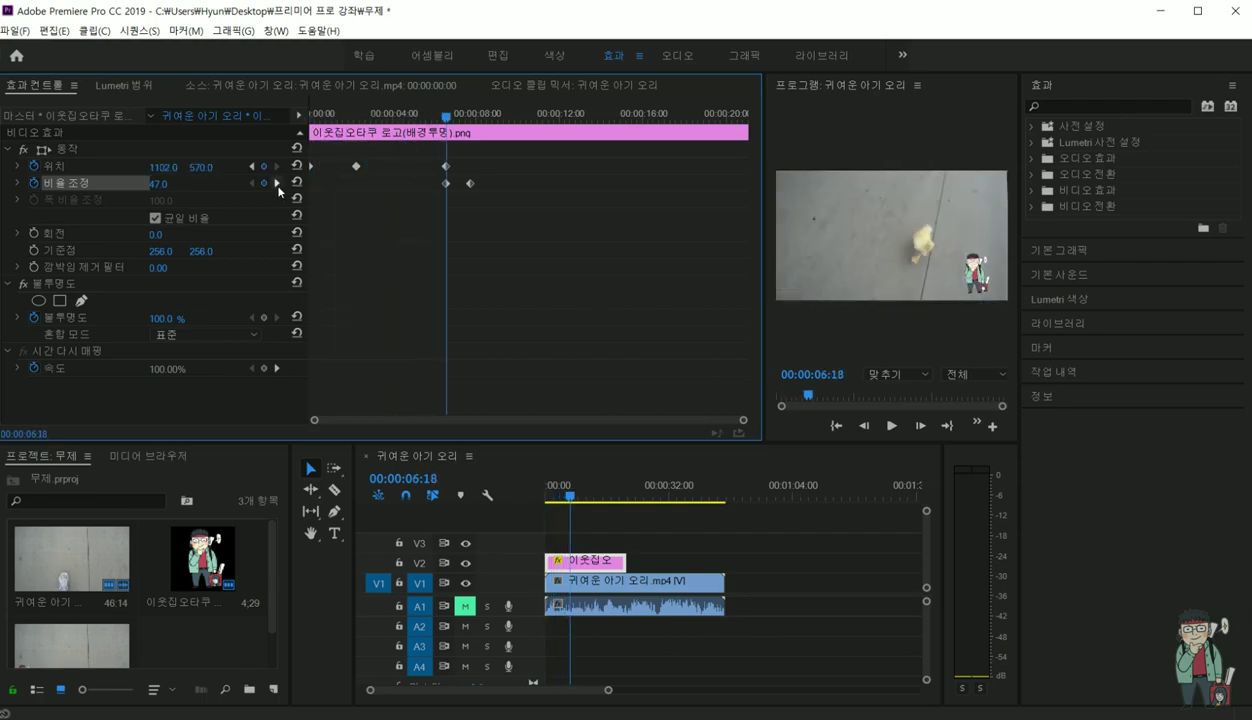
click(277, 183)
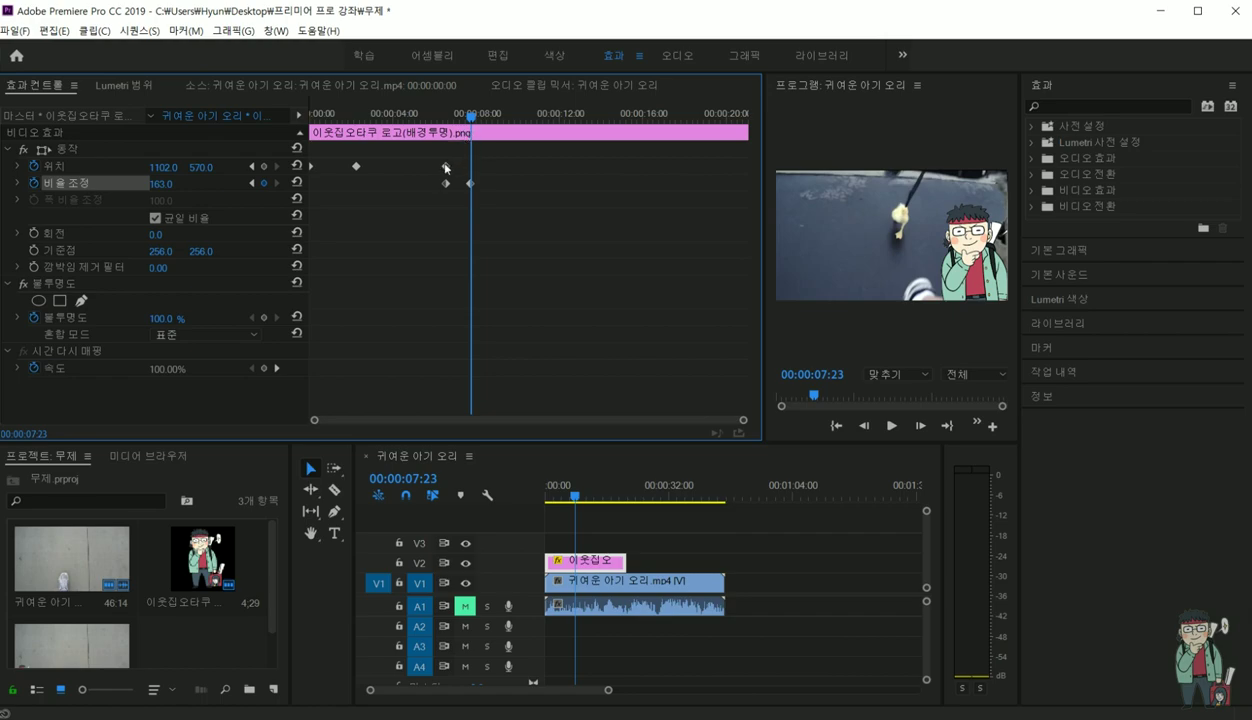
click(251, 166)
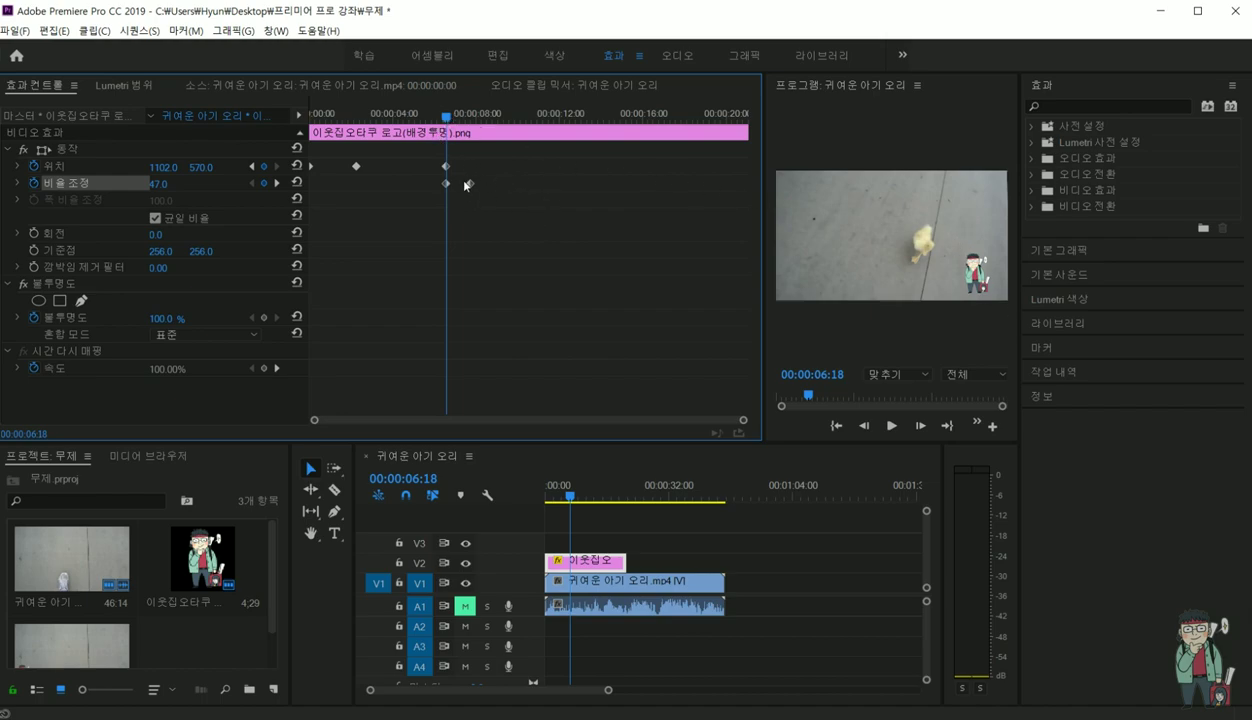
mouse_move(444, 116)
mouse_down()
mouse_move(472, 118)
mouse_move(450, 117)
mouse_up()
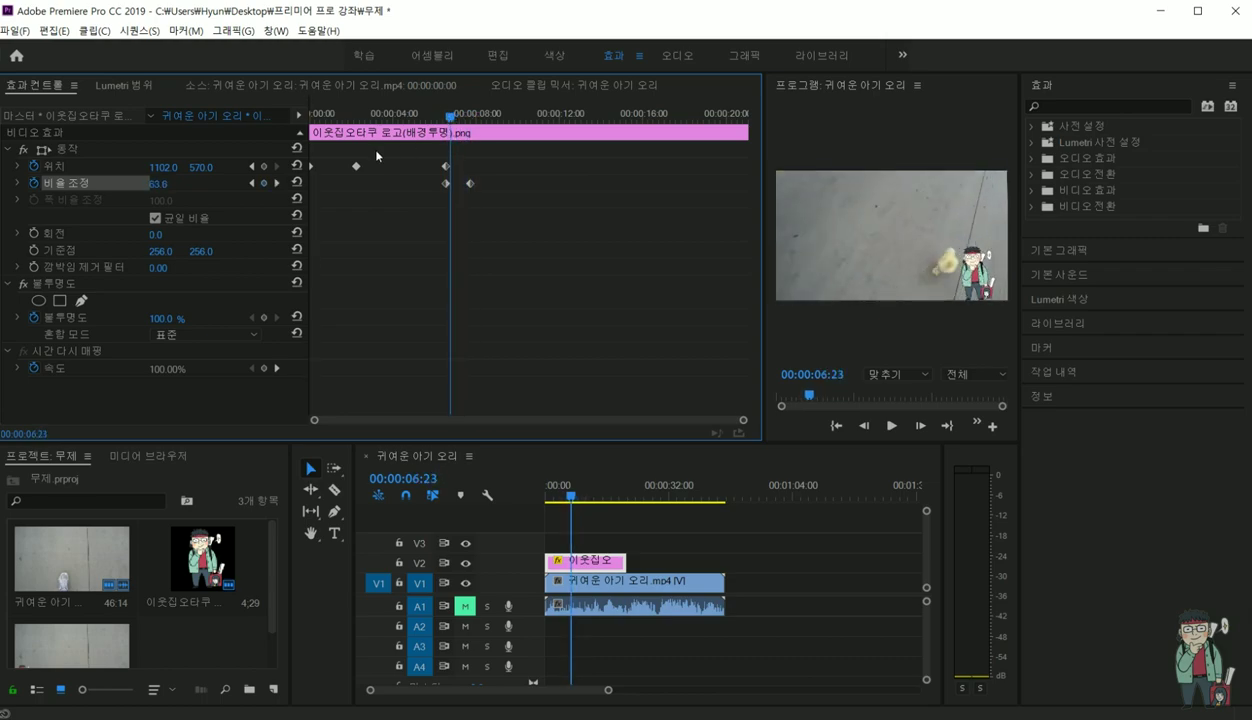
click(253, 167)
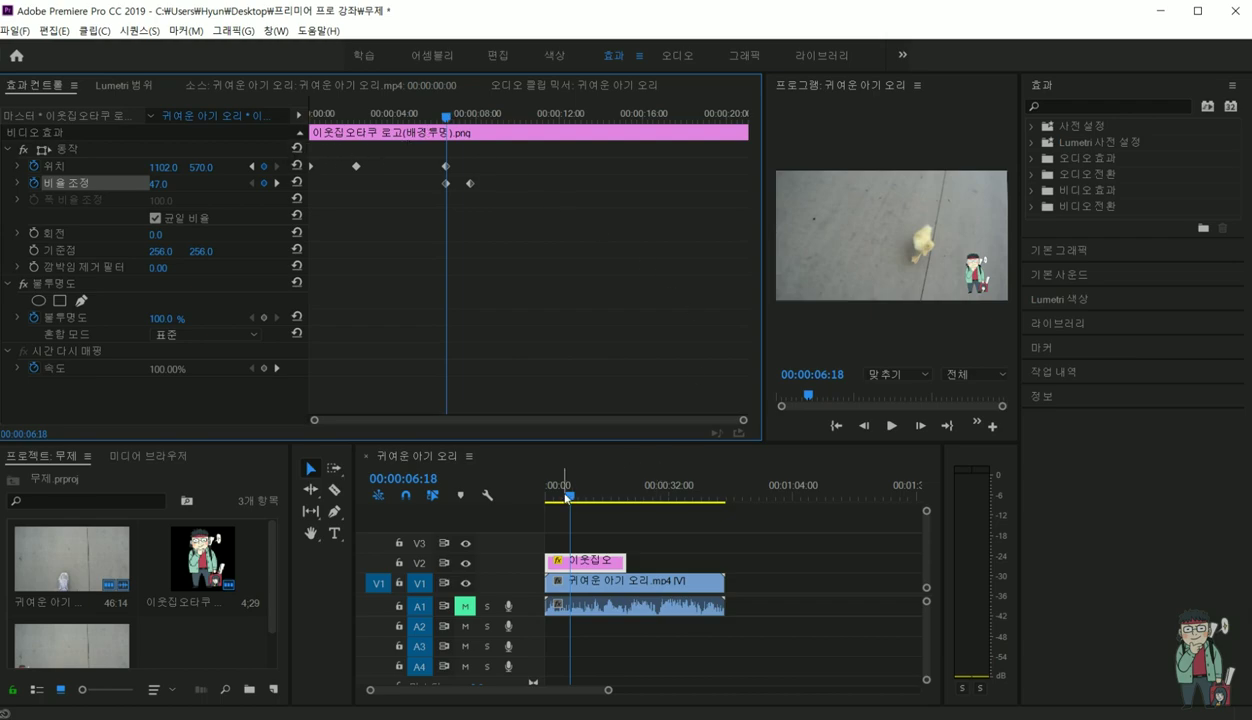
Step: Add position and scale keyframes to the logo at 00:00:10:10, with position 251, 570 and scale 56
drag(572, 492, 585, 497)
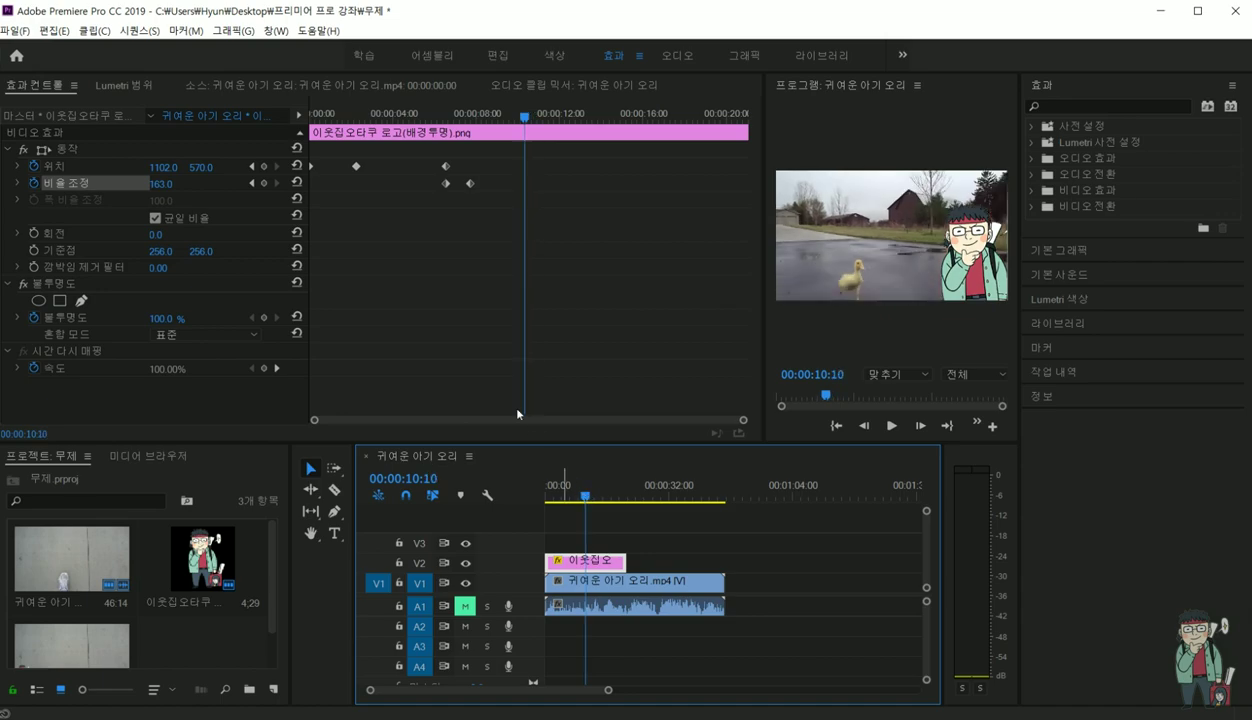
click(264, 166)
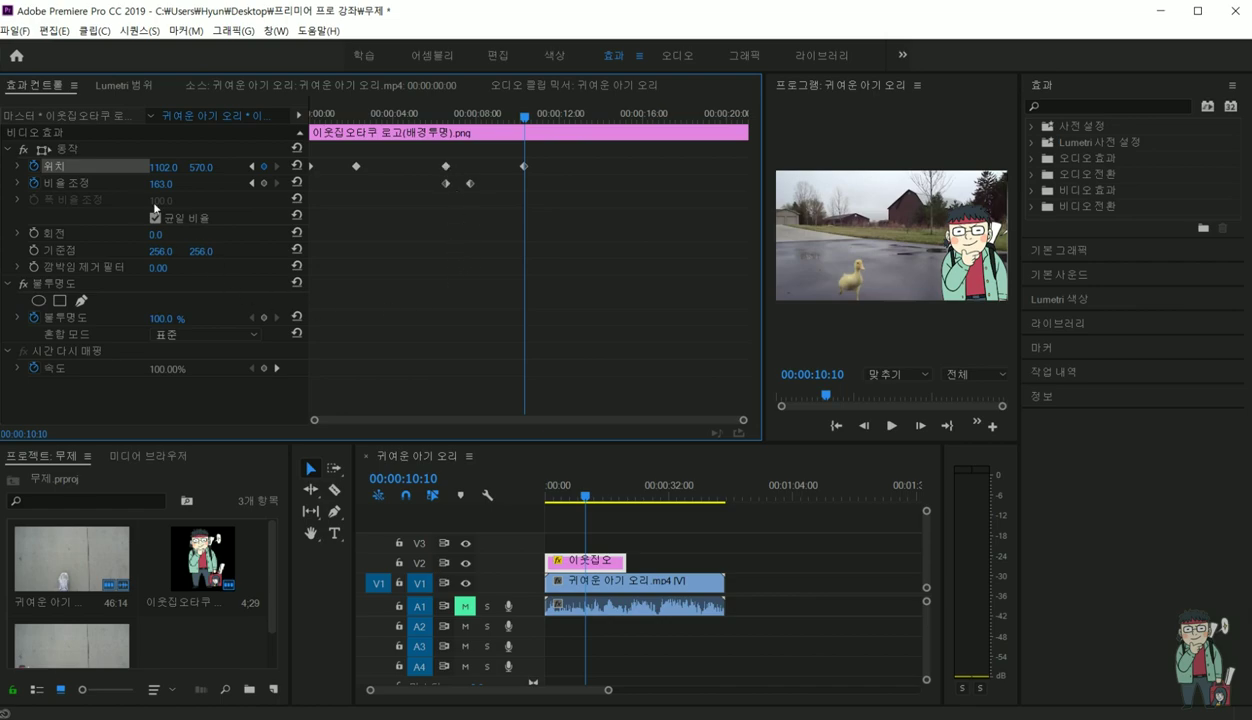
drag(163, 167, 108, 167)
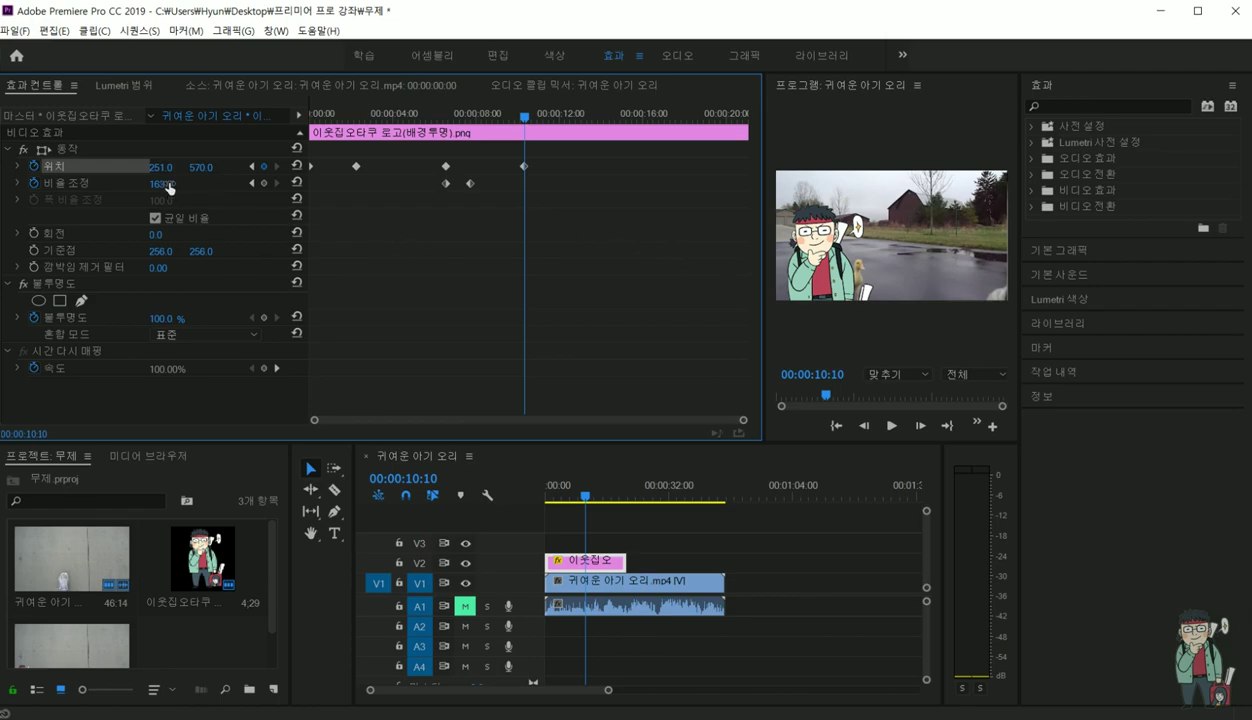
click(264, 184)
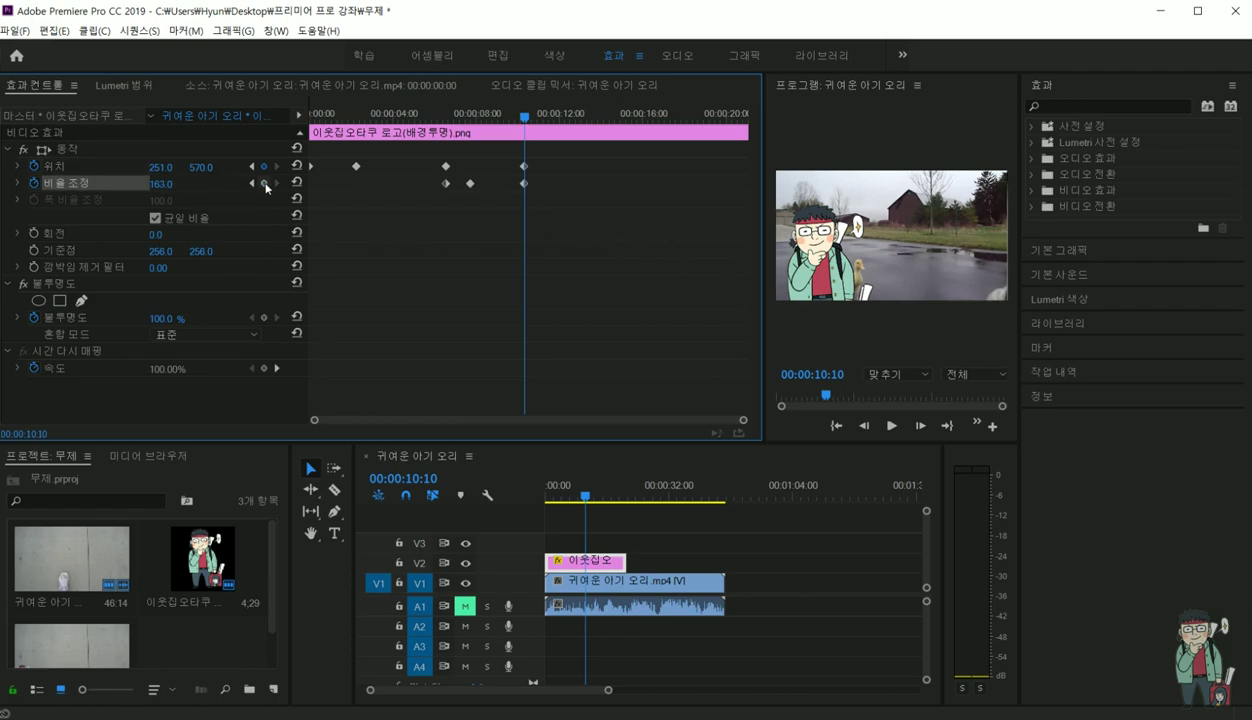
drag(164, 186, 57, 186)
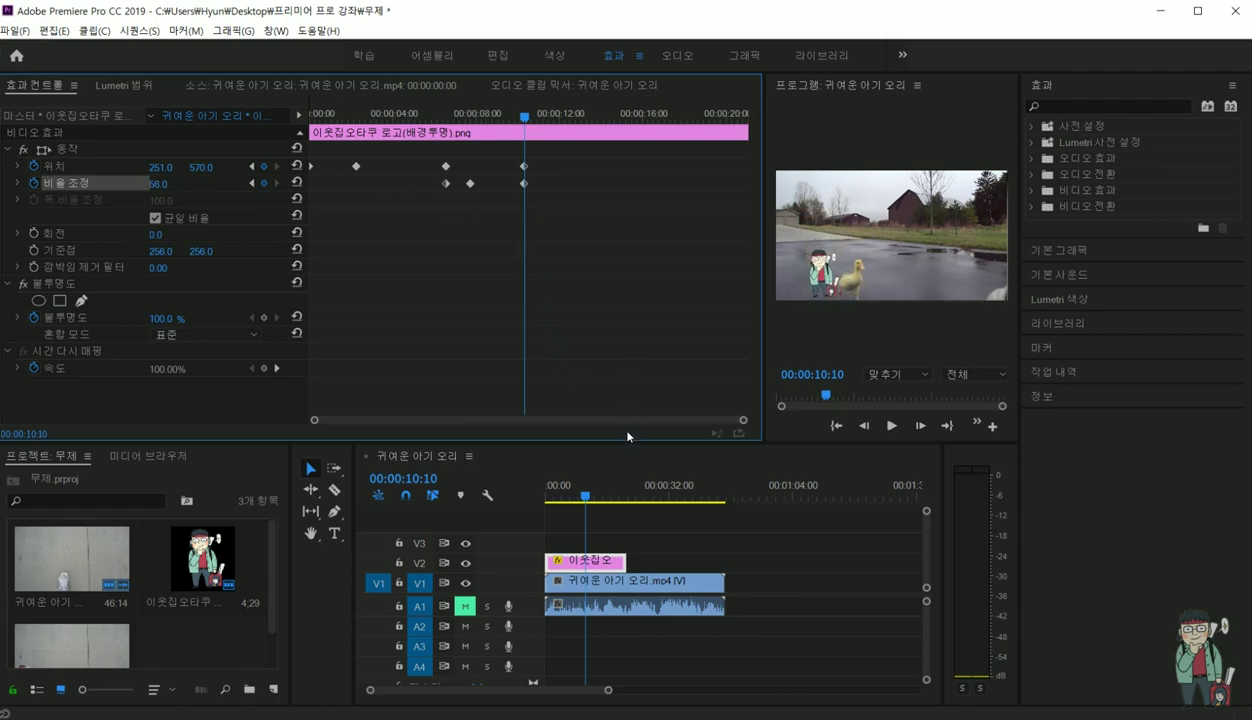
Step: Play the animation from before the 00:00:06:18 keyframes past 00:00:10:10 to check the logo's combined movement and scaling
drag(522, 118, 400, 124)
key(space)
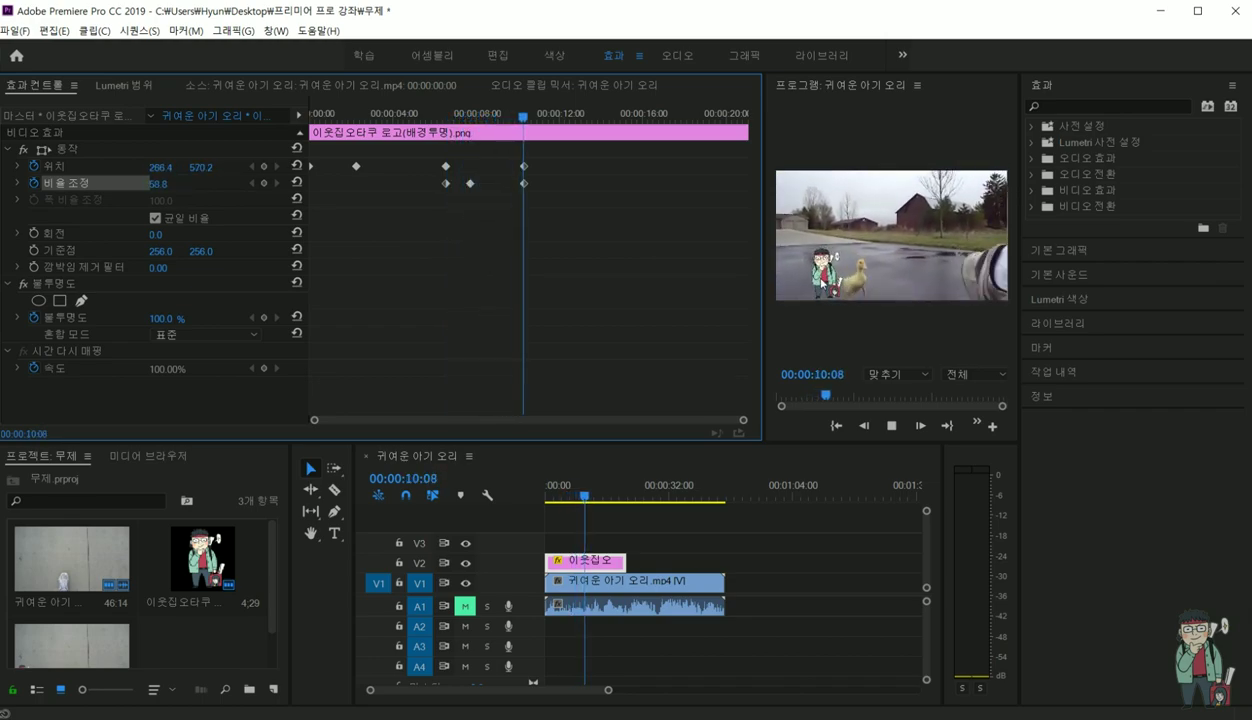
key(space)
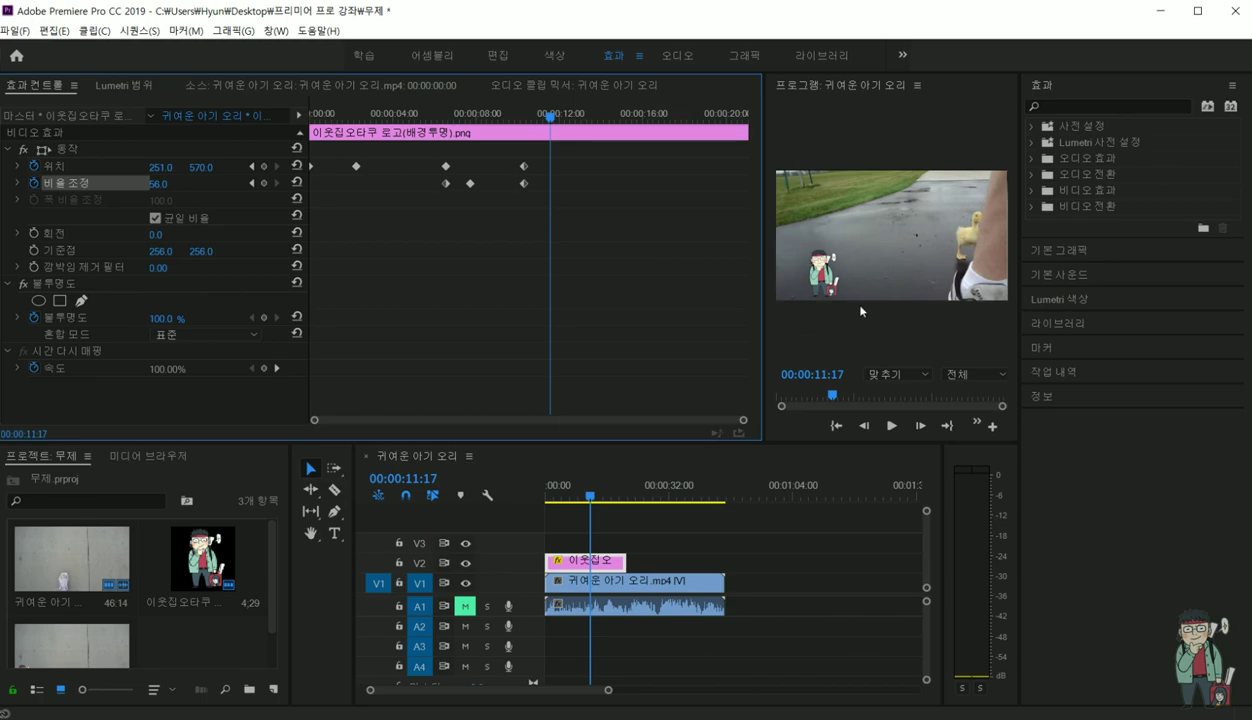